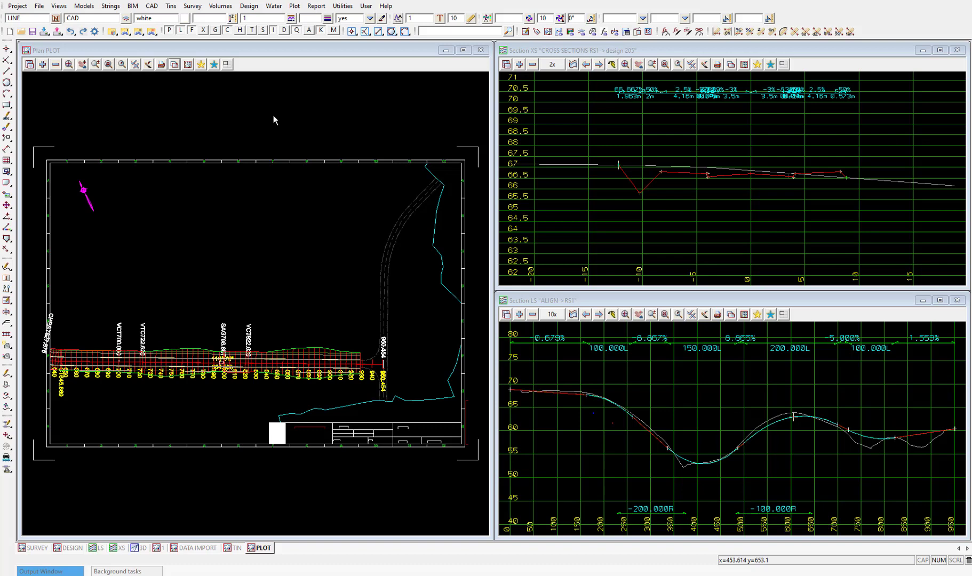
Step: Bring up Plan 1 and dock it into the left pane
{"action": "left_click", "coordinate": [159, 548]}
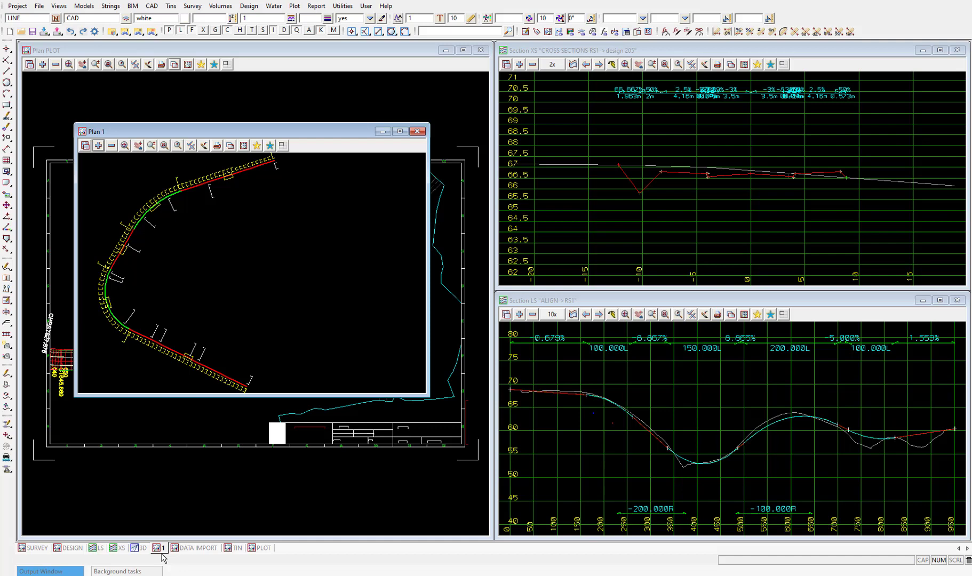
{"action": "left_click", "coordinate": [282, 145]}
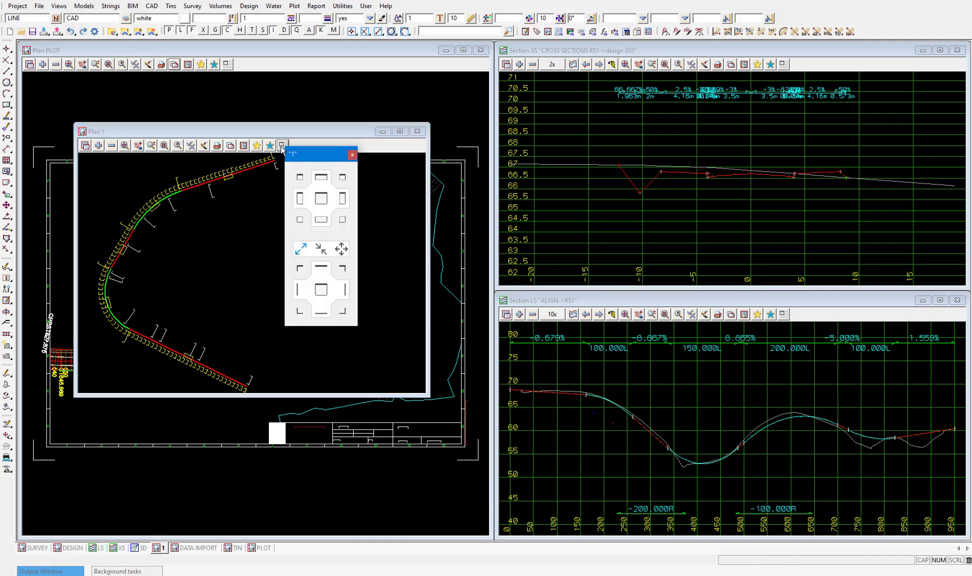
{"action": "left_click", "coordinate": [302, 199]}
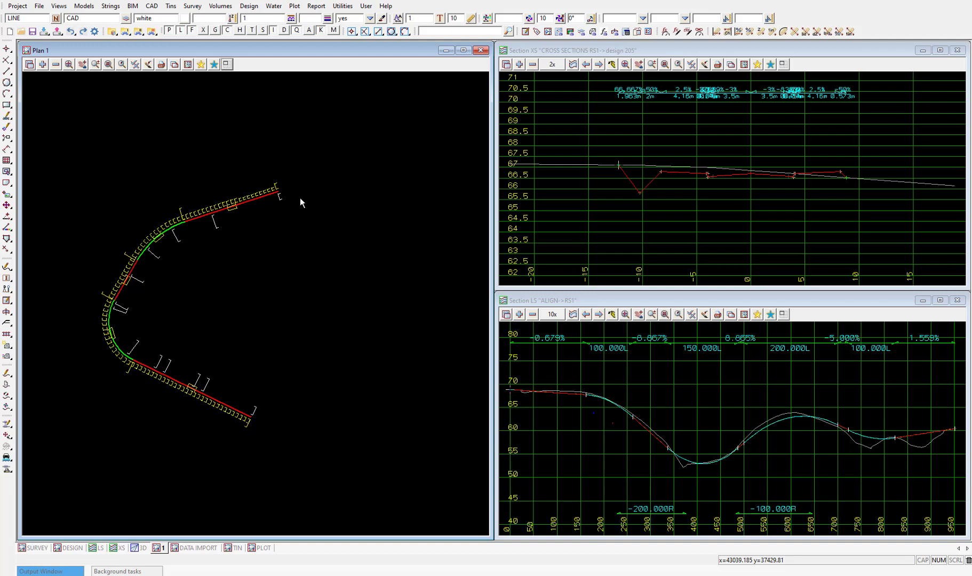
Step: Select CROSS SECTIONS RS1, DESIGN RS1, survey ROAD, BOUNDARY TIN, SEWER and UT WATER models for Plan 1
{"action": "left_click", "coordinate": [43, 64]}
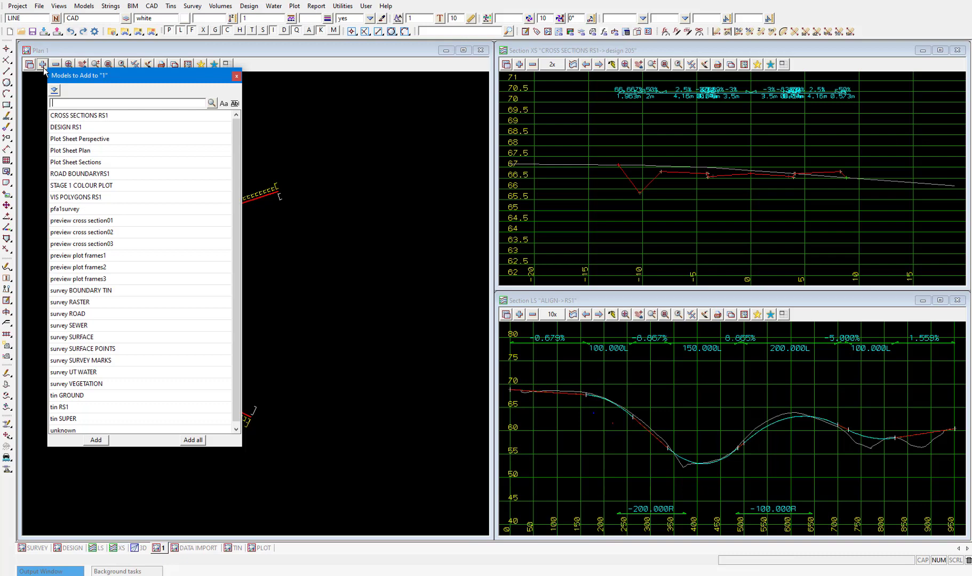
{"action": "left_click", "coordinate": [92, 118]}
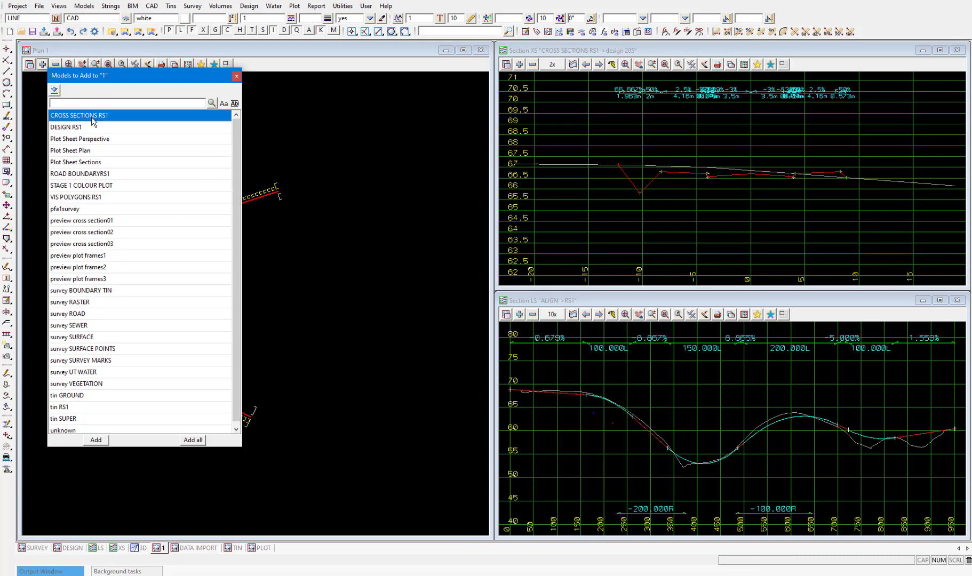
{"action": "left_click", "coordinate": [72, 130]}
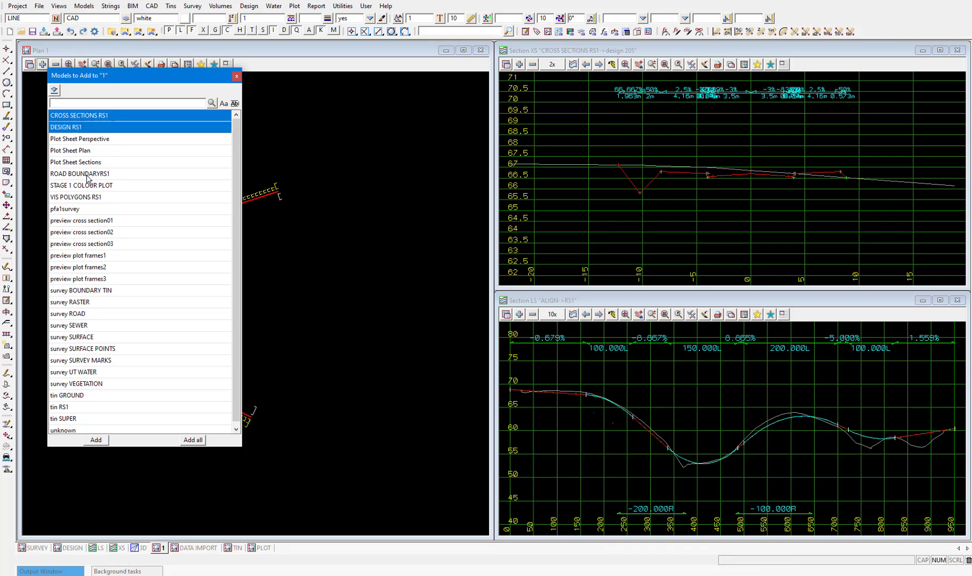
{"action": "scroll", "coordinate": [88, 180], "scroll_direction": "down", "scroll_amount": 1}
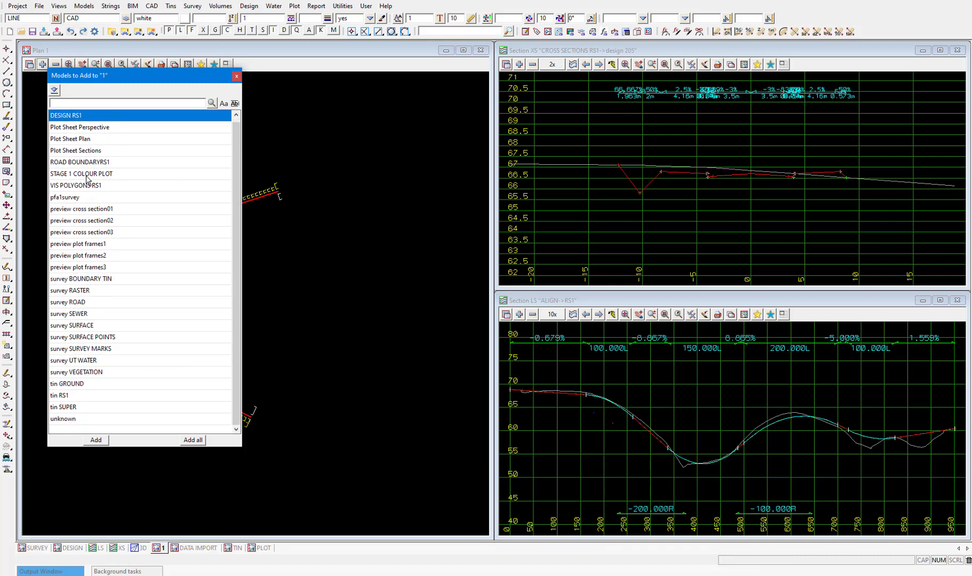
{"action": "left_click", "coordinate": [78, 303]}
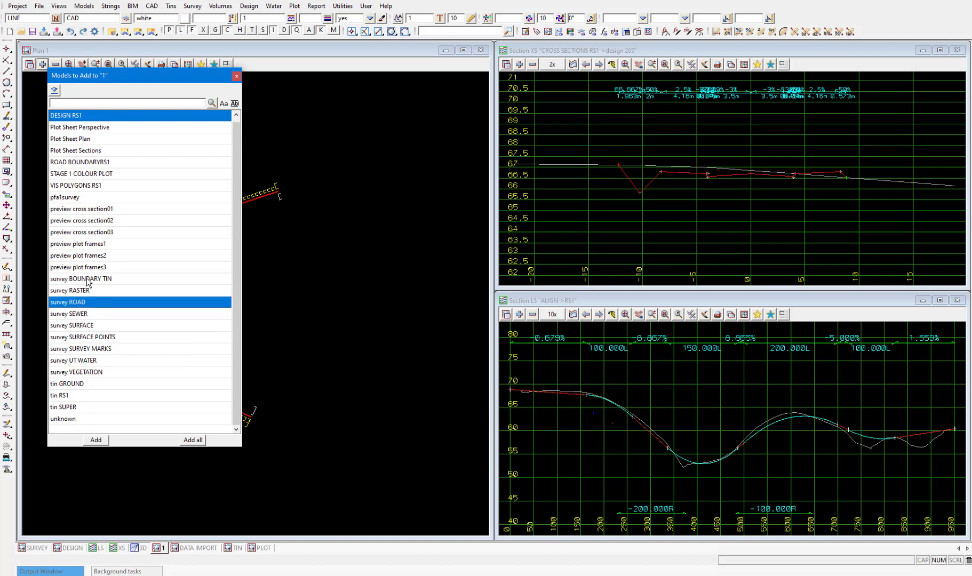
{"action": "left_click", "coordinate": [88, 280]}
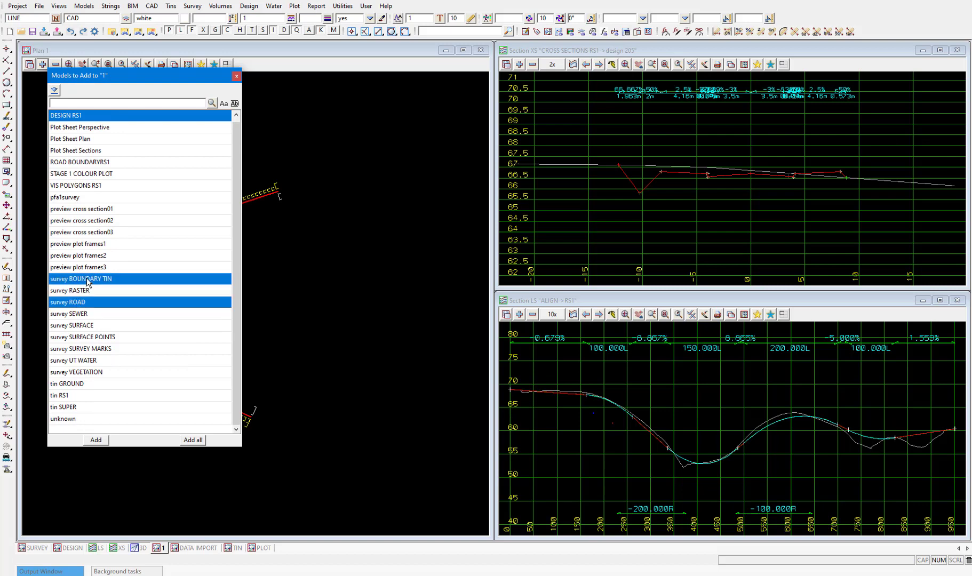
{"action": "left_click", "coordinate": [85, 315]}
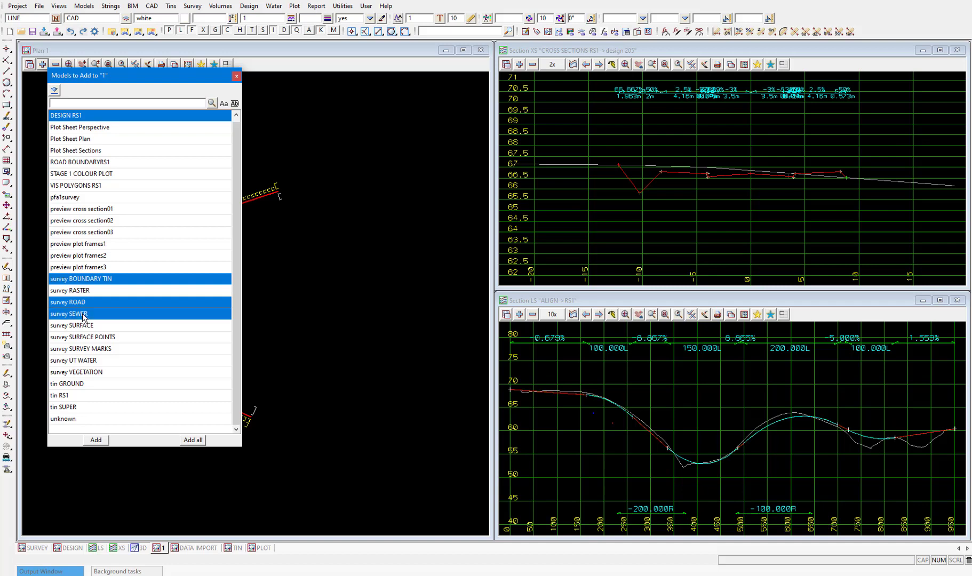
{"action": "left_click", "coordinate": [85, 362]}
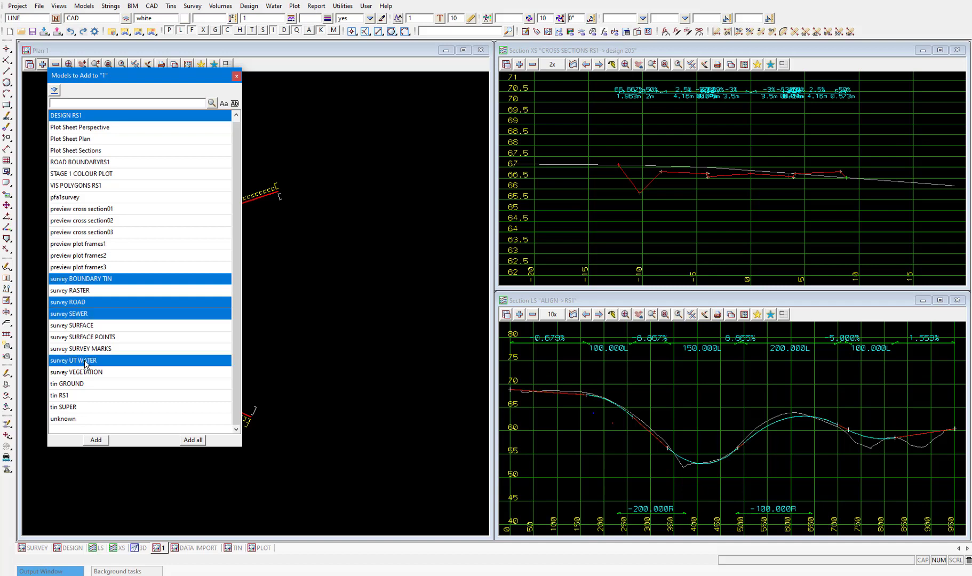
Step: Add the chosen models to Plan 1, then create a new plan view named PLOT KEYMAP
{"action": "left_click", "coordinate": [96, 440]}
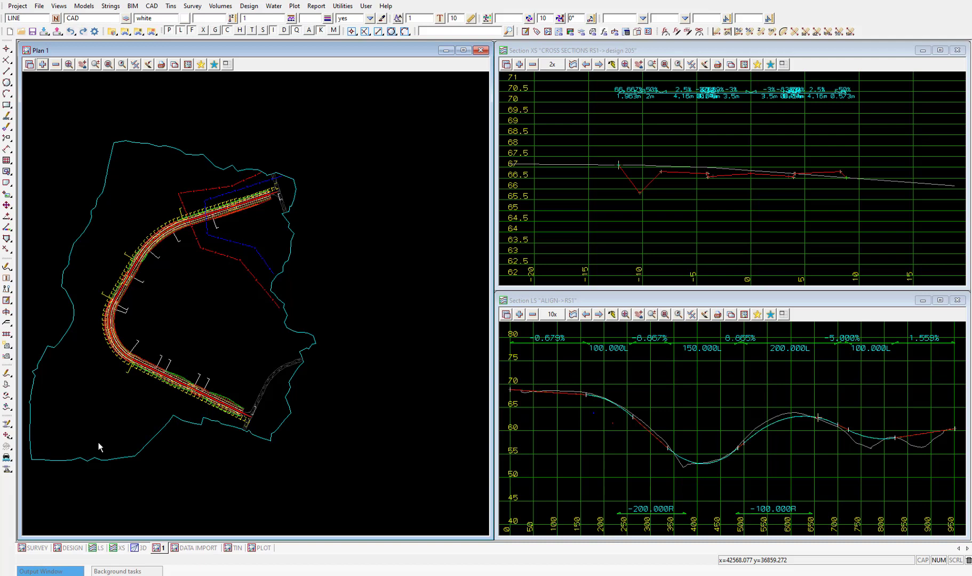
{"action": "left_click", "coordinate": [58, 8]}
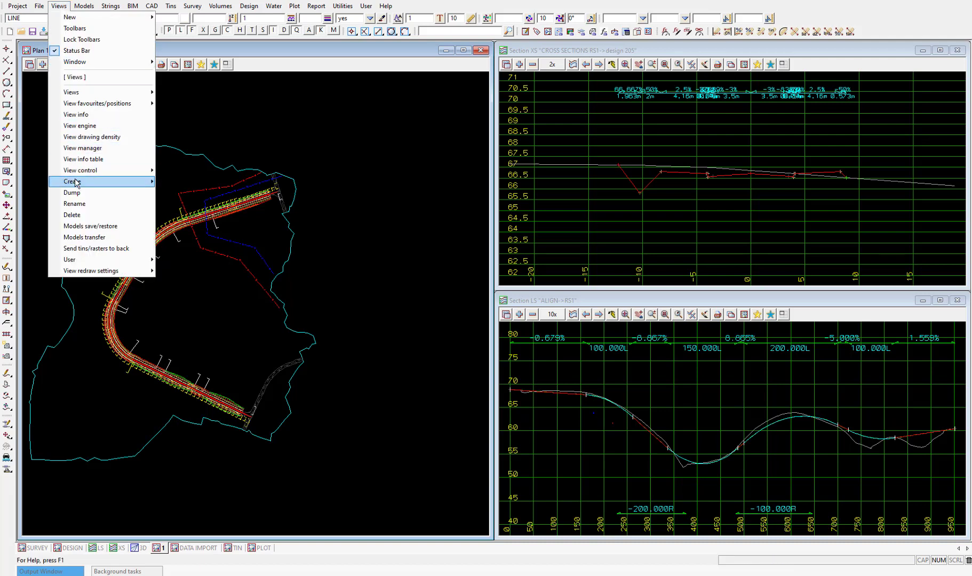
{"action": "mouse_move", "coordinate": [78, 181]}
{"action": "left_click", "coordinate": [184, 197]}
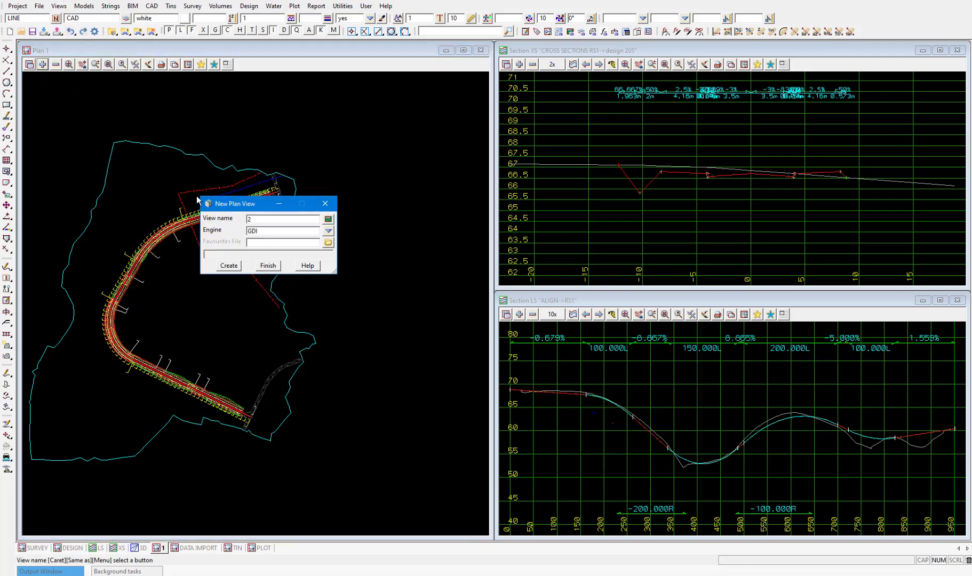
{"action": "type", "text": "PLO"}
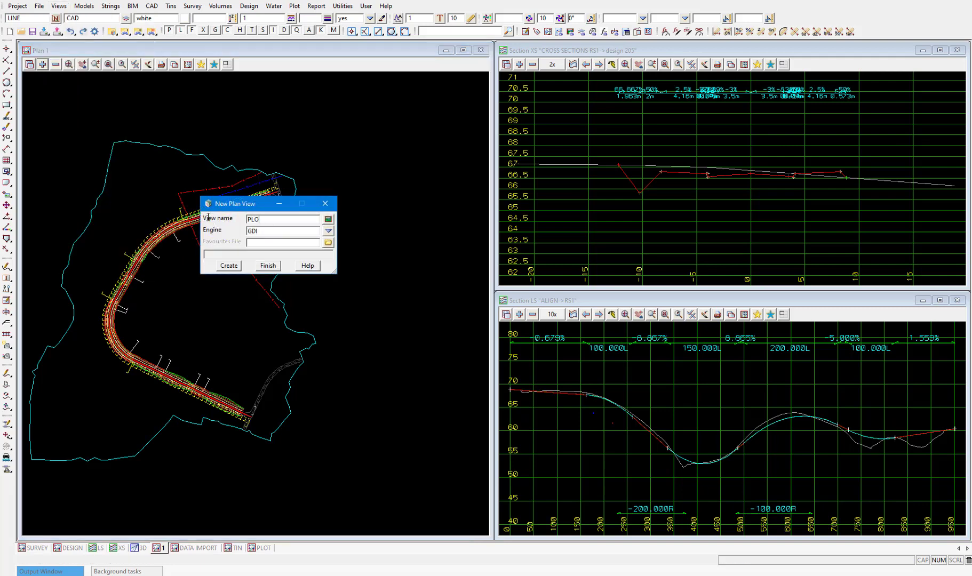
{"action": "type", "text": "T KEYMAP"}
{"action": "left_click", "coordinate": [237, 267]}
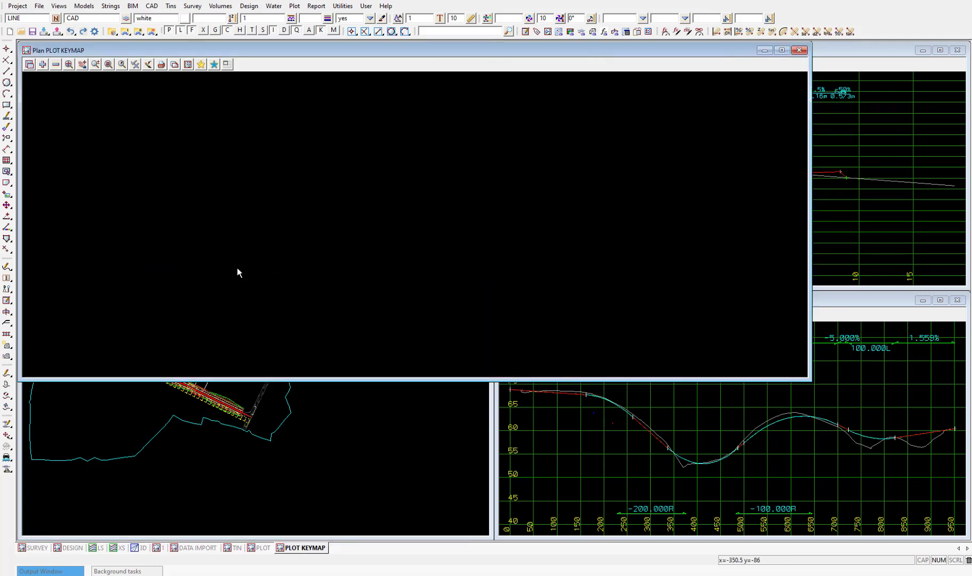
Step: Dock PLOT KEYMAP into the left pane and add the ALIGN and survey ROAD models to it
{"action": "left_click", "coordinate": [226, 64]}
{"action": "left_click", "coordinate": [249, 120]}
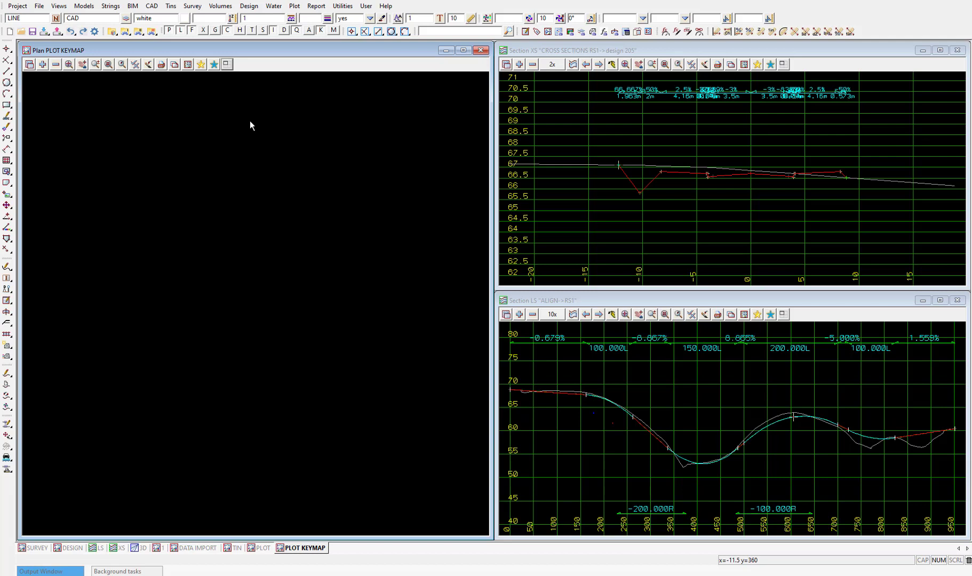
{"action": "left_click", "coordinate": [42, 64]}
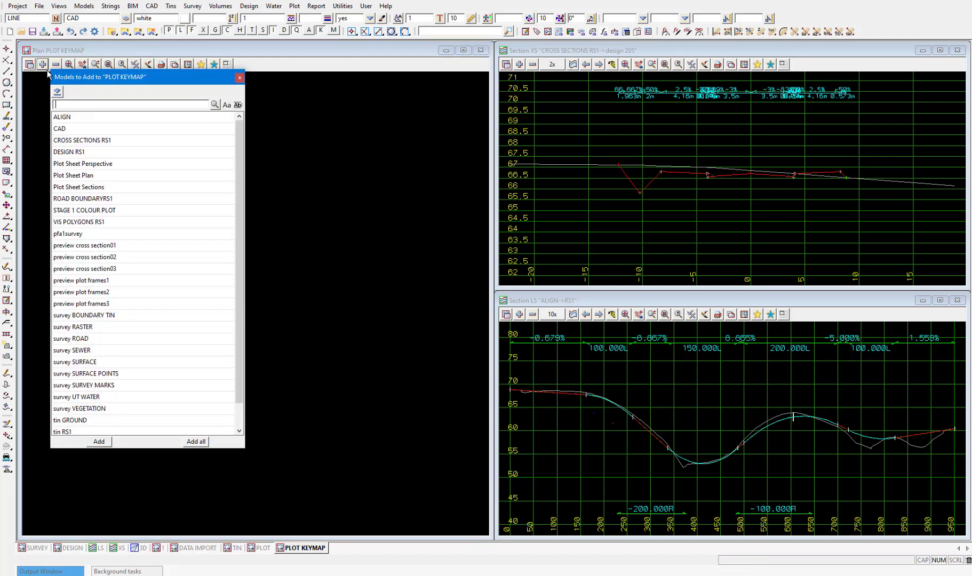
{"action": "left_click", "coordinate": [70, 117]}
{"action": "left_click", "coordinate": [92, 339], "text": "ctrl"}
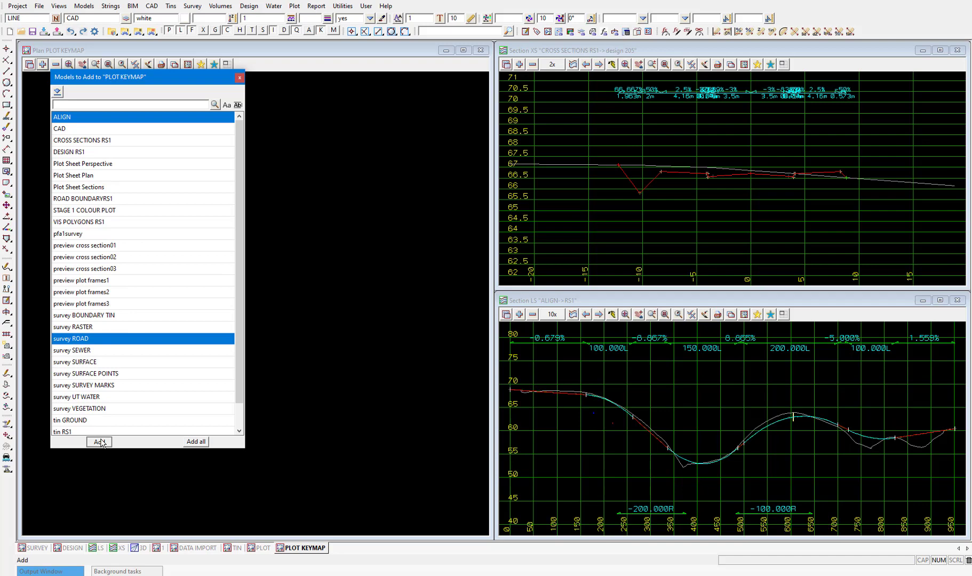
{"action": "left_click", "coordinate": [99, 442]}
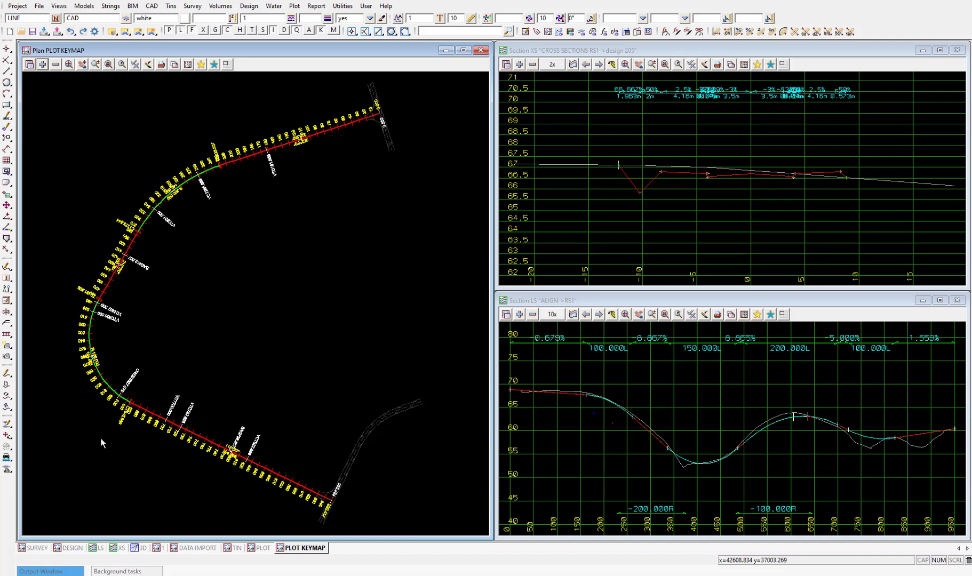
Step: Load STAGE 1.12dmpsf from the getting started basic folder for multipage plot editing
{"action": "left_click", "coordinate": [295, 6]}
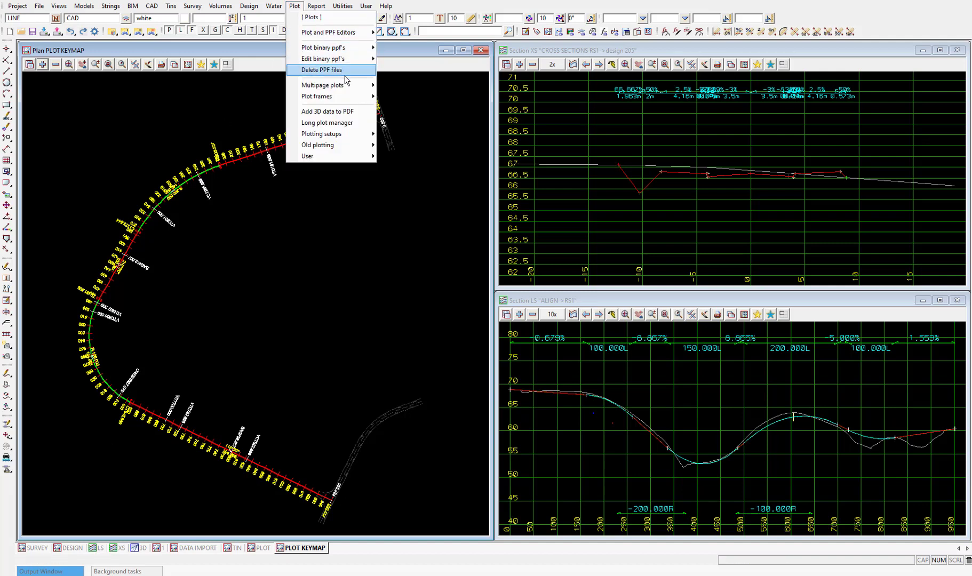
{"action": "mouse_move", "coordinate": [352, 87]}
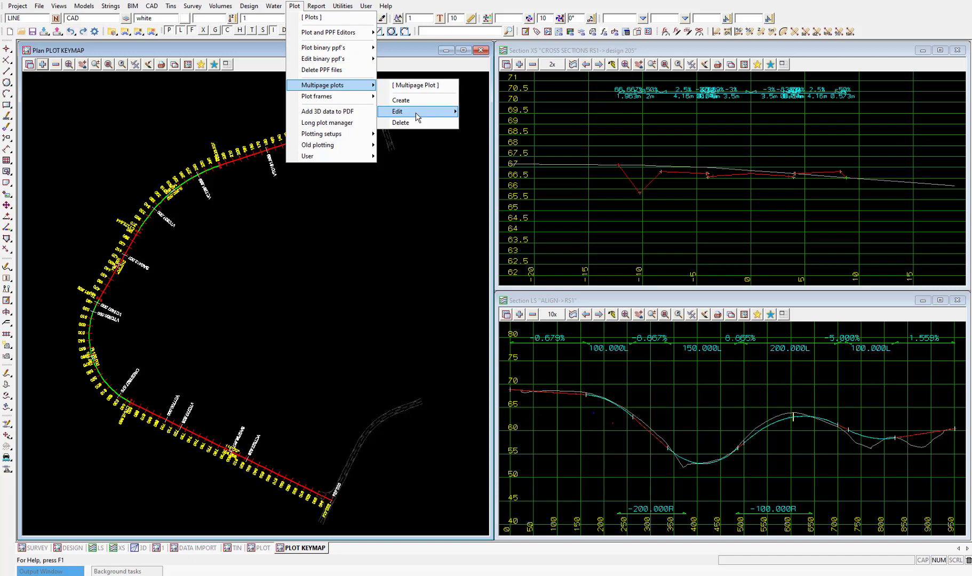
{"action": "mouse_move", "coordinate": [416, 112]}
{"action": "left_click", "coordinate": [490, 112]}
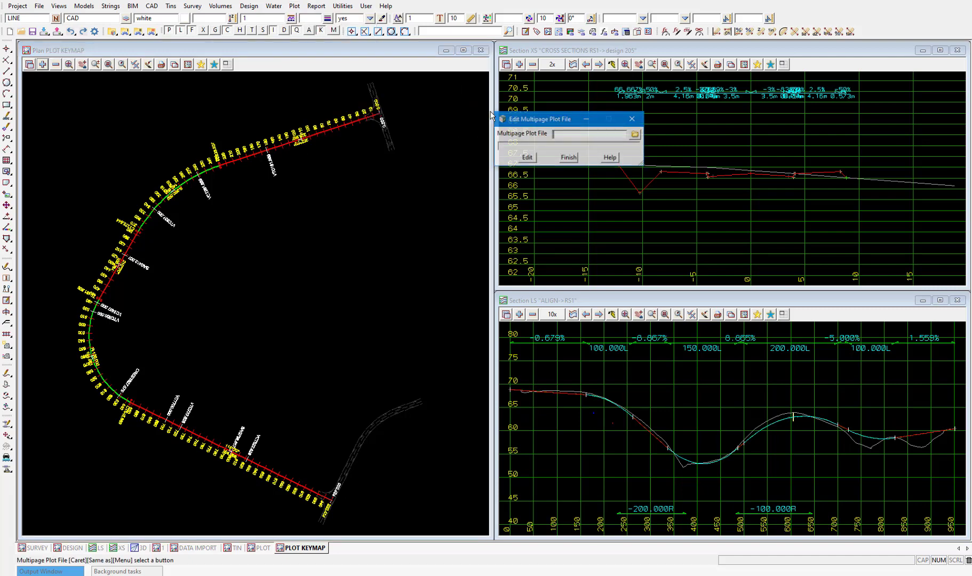
{"action": "left_click", "coordinate": [635, 136]}
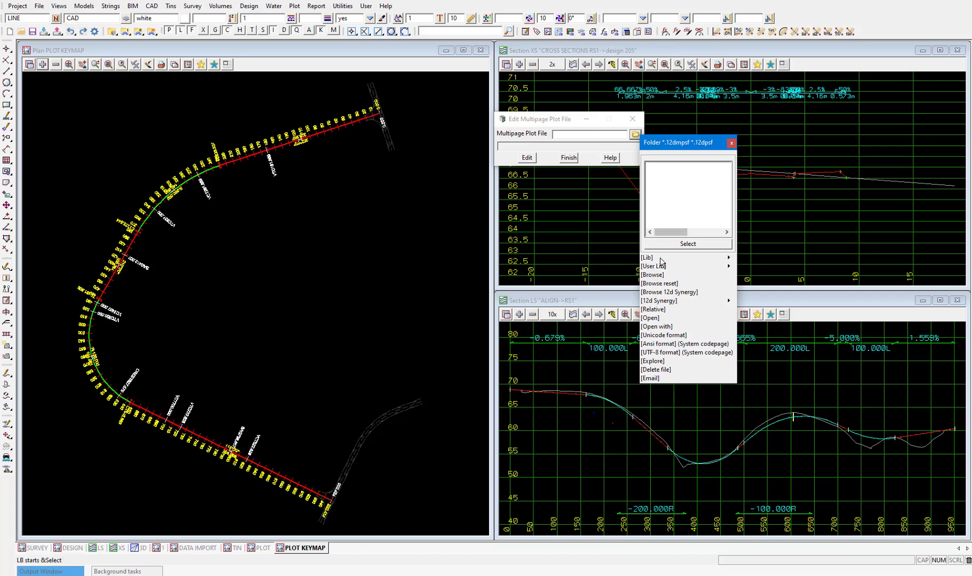
{"action": "left_click", "coordinate": [665, 276]}
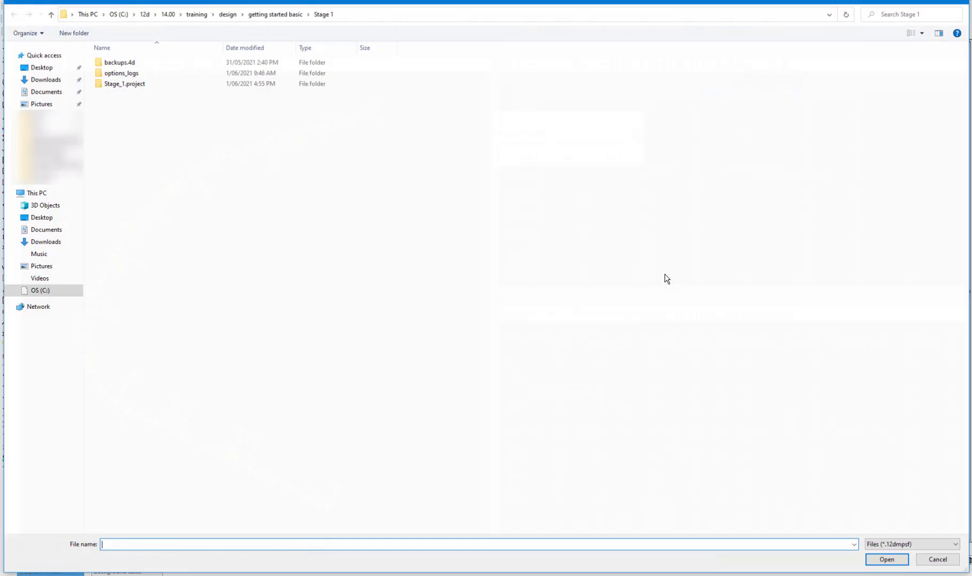
{"action": "left_click", "coordinate": [267, 15]}
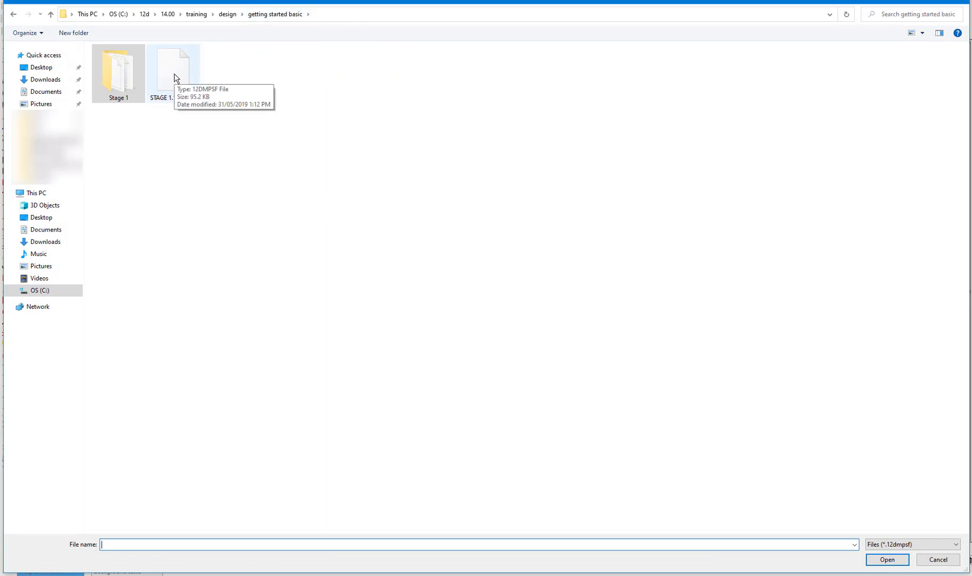
{"action": "double_click", "coordinate": [175, 78]}
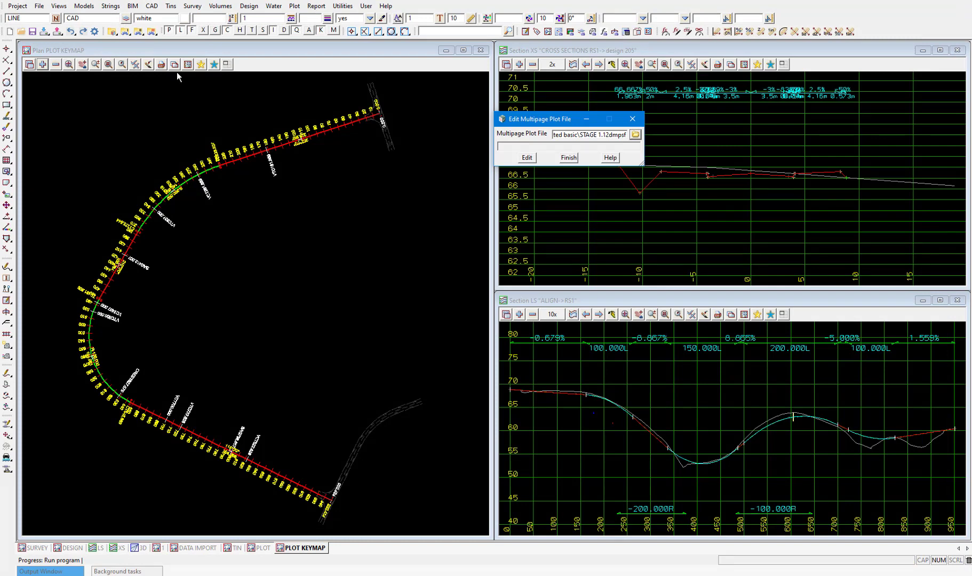
{"action": "left_click", "coordinate": [527, 158]}
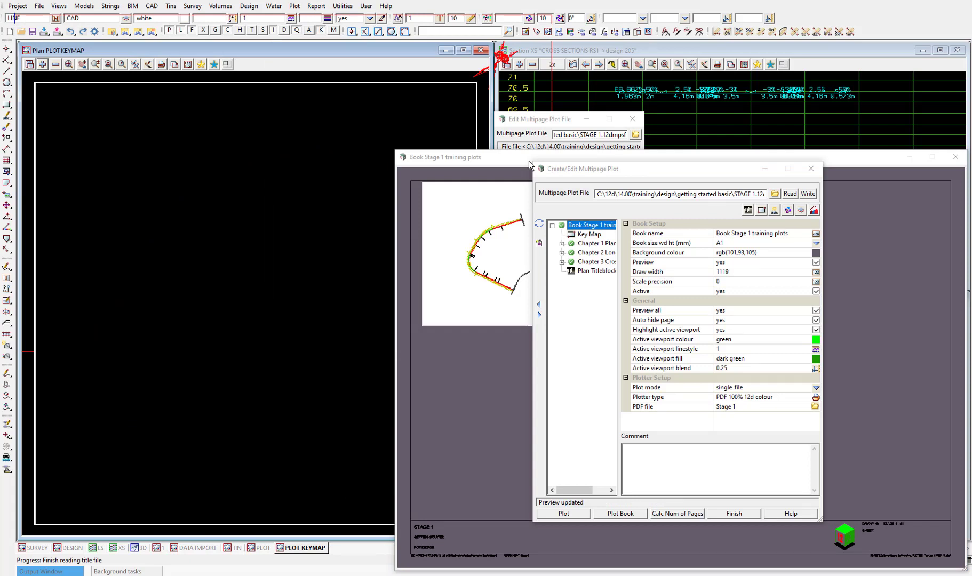
Step: Dismiss the Book Stage 1 training plots preview, leaving the Create/Edit Multipage Plot dialog in front
{"action": "left_click", "coordinate": [571, 173]}
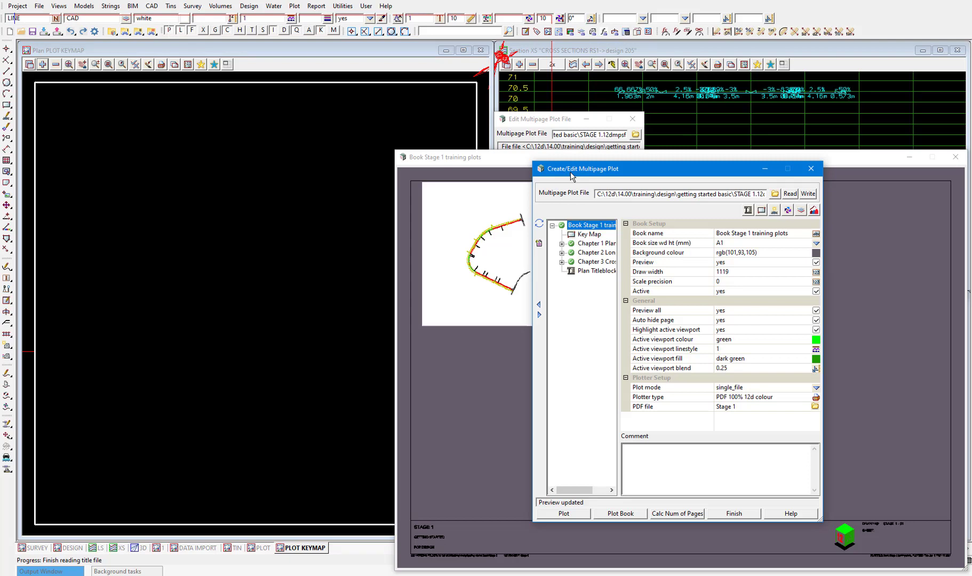
{"action": "left_click", "coordinate": [486, 159]}
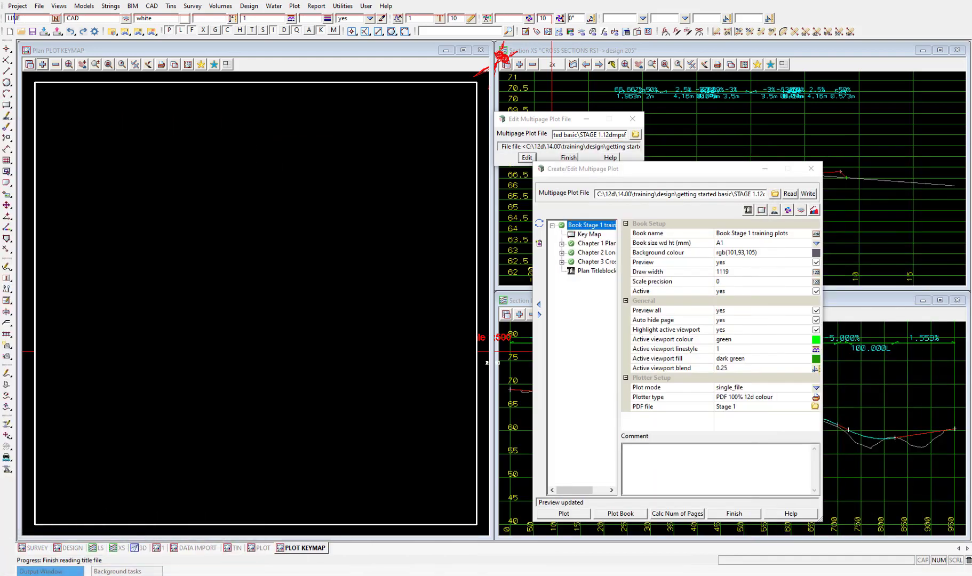
{"action": "left_click", "coordinate": [620, 172]}
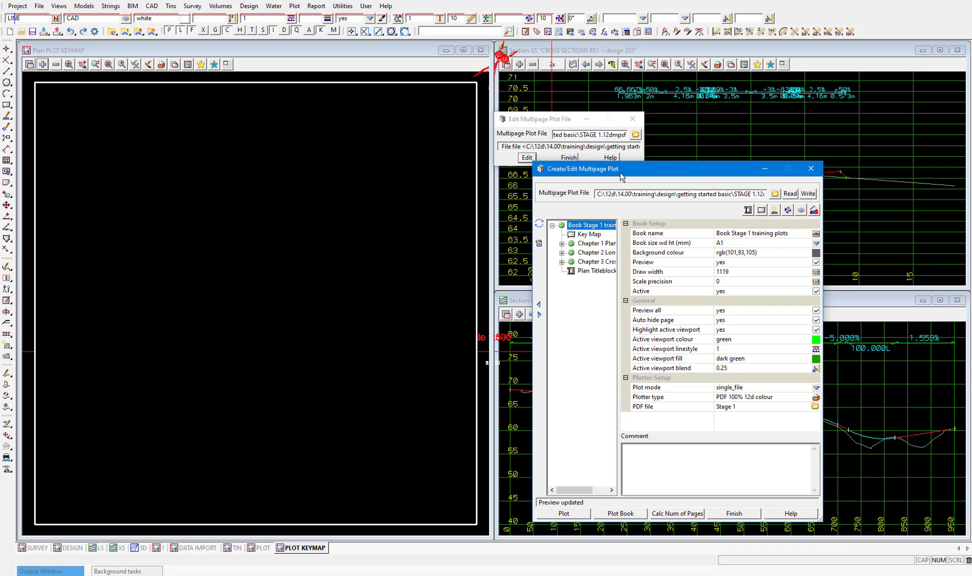
Step: Add the plot FRAME model to PLOT KEYMAP and fit the view to the three frames
{"action": "left_click", "coordinate": [42, 65]}
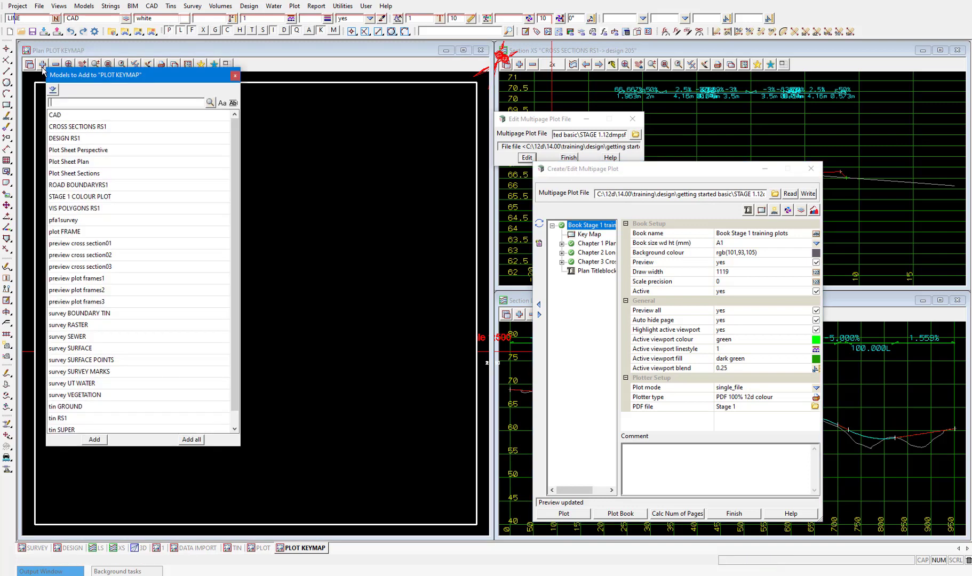
{"action": "double_click", "coordinate": [67, 231]}
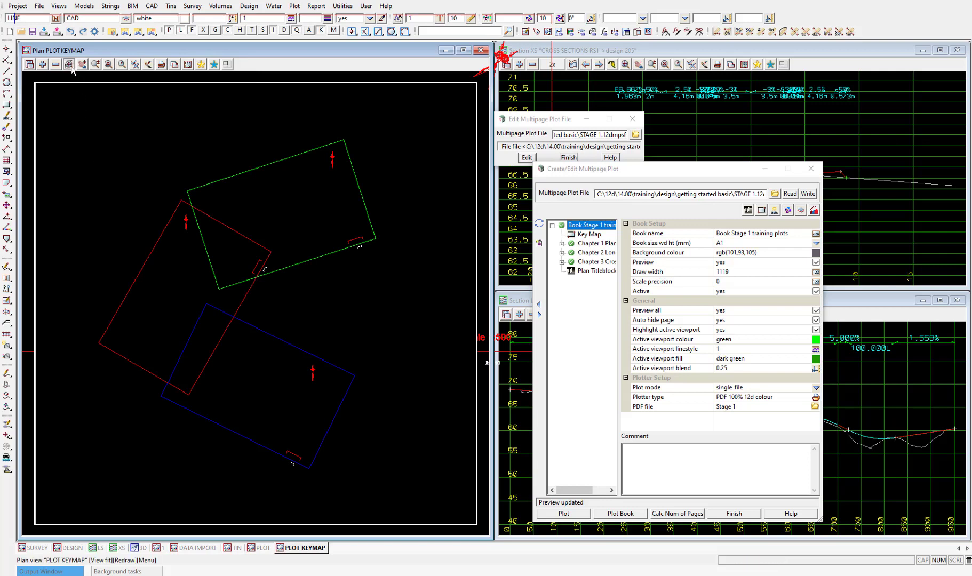
{"action": "left_click", "coordinate": [69, 65]}
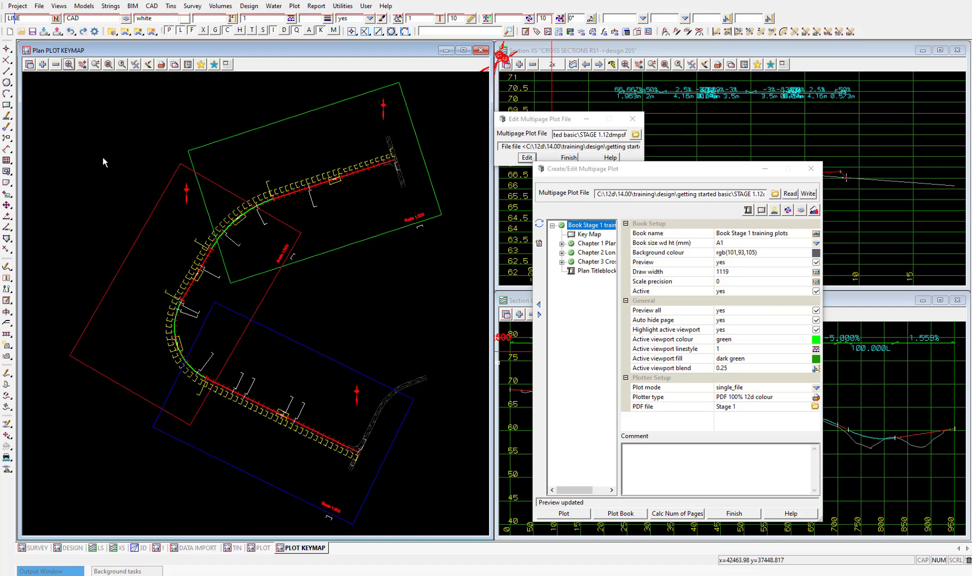
{"action": "left_click", "coordinate": [616, 169]}
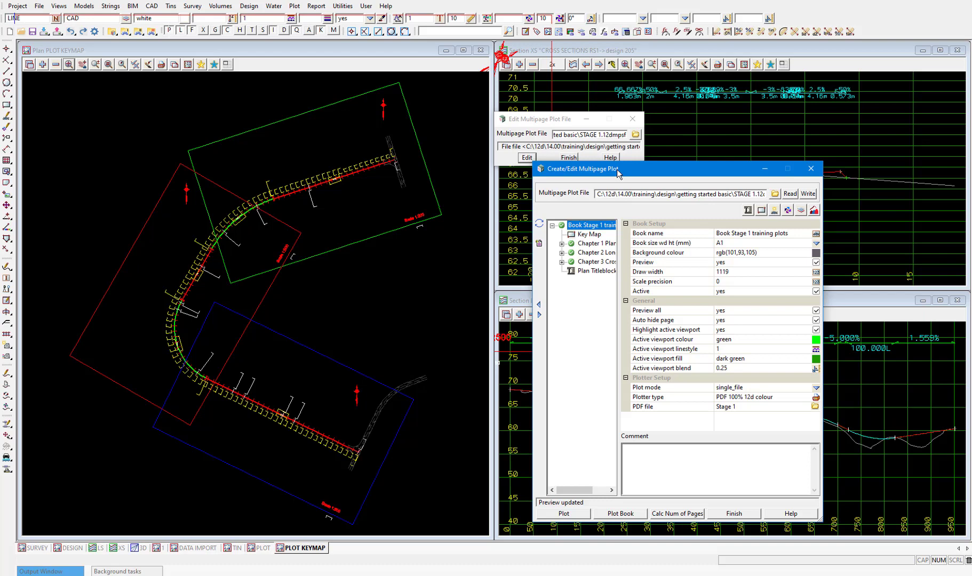
Step: Widen the book tree and expand Chapter 1 Plan Views and Page 1 to its key map frame
{"action": "left_click_drag", "start_coordinate": [620, 225], "coordinate": [657, 236]}
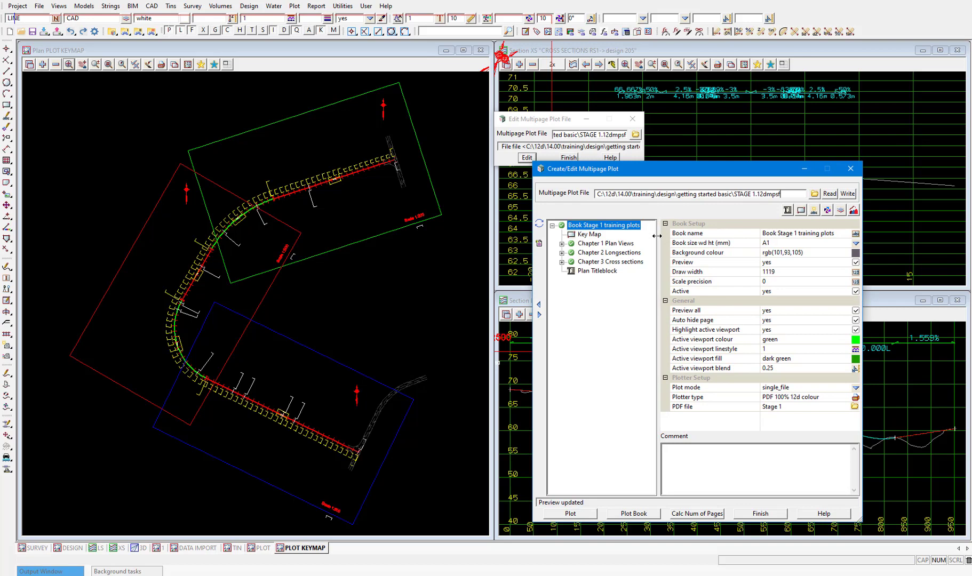
{"action": "left_click", "coordinate": [613, 245]}
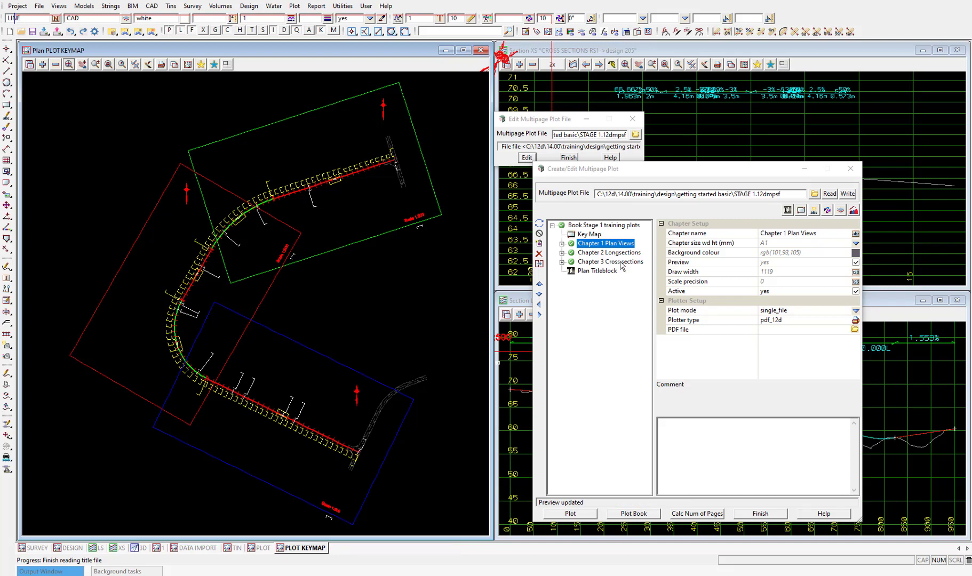
{"action": "left_click", "coordinate": [562, 244]}
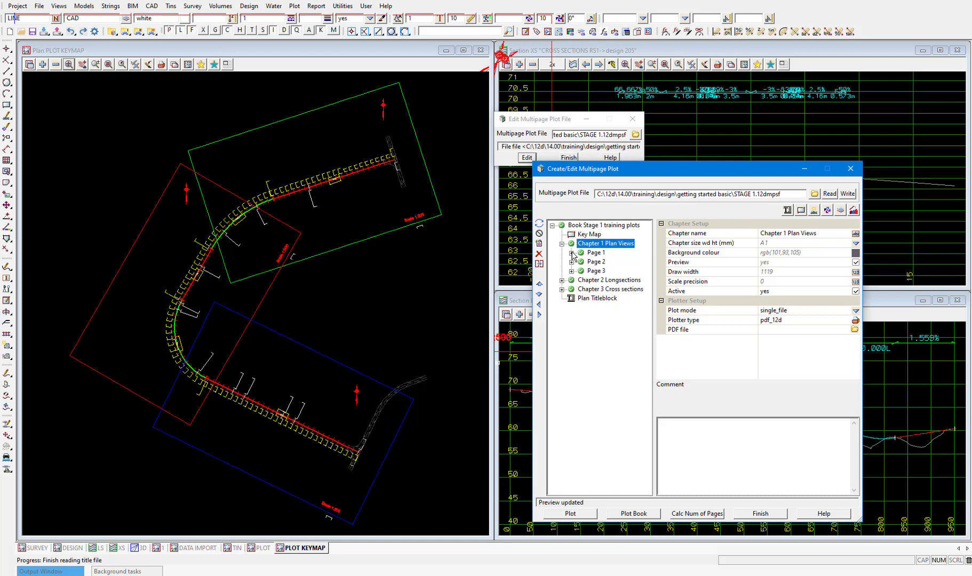
{"action": "left_click", "coordinate": [571, 253]}
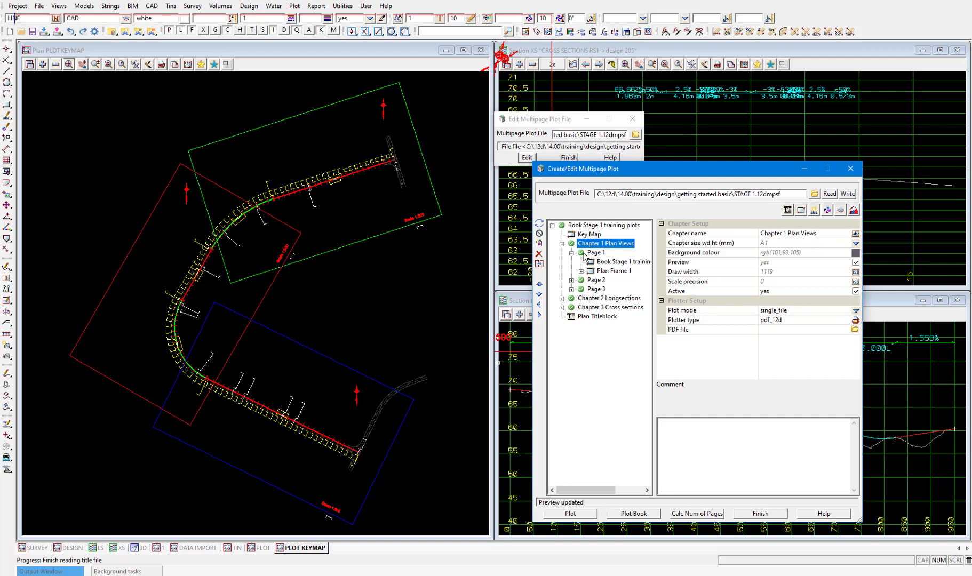
{"action": "left_click", "coordinate": [612, 262]}
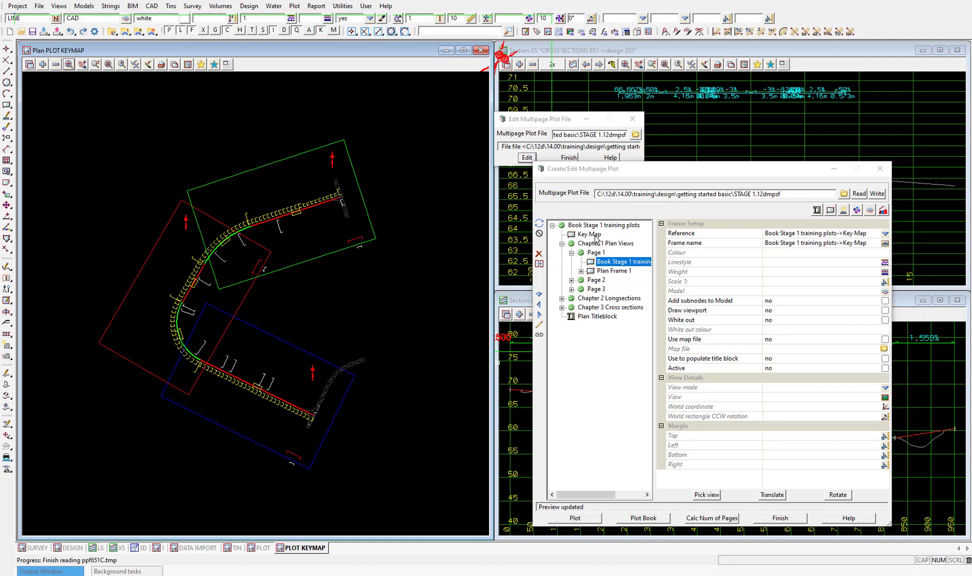
Step: Untick Add subnodes to Model for Plan Frame 1, Plan Frame 2 and Plan Frame 3 on Pages 1–3
{"action": "left_click", "coordinate": [596, 236]}
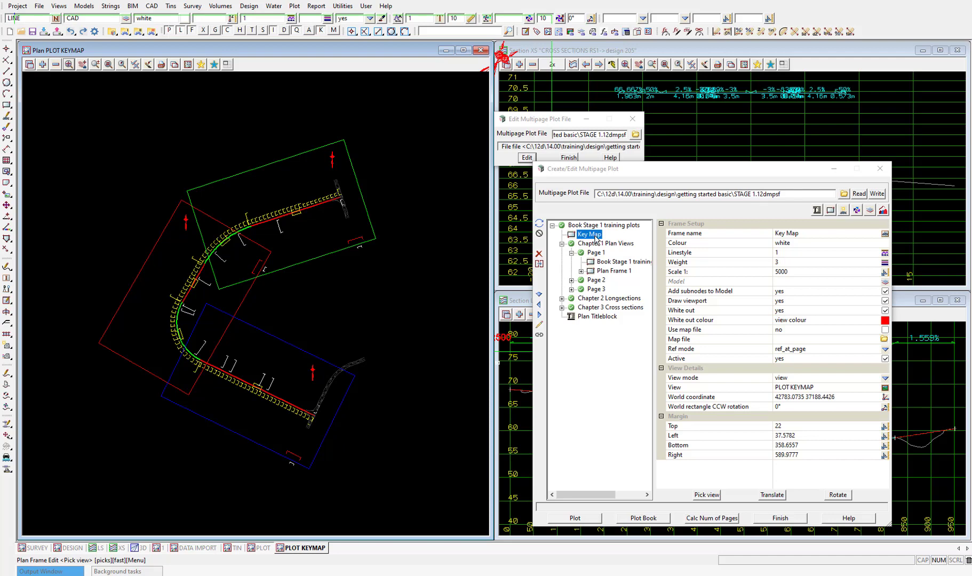
{"action": "left_click", "coordinate": [609, 272]}
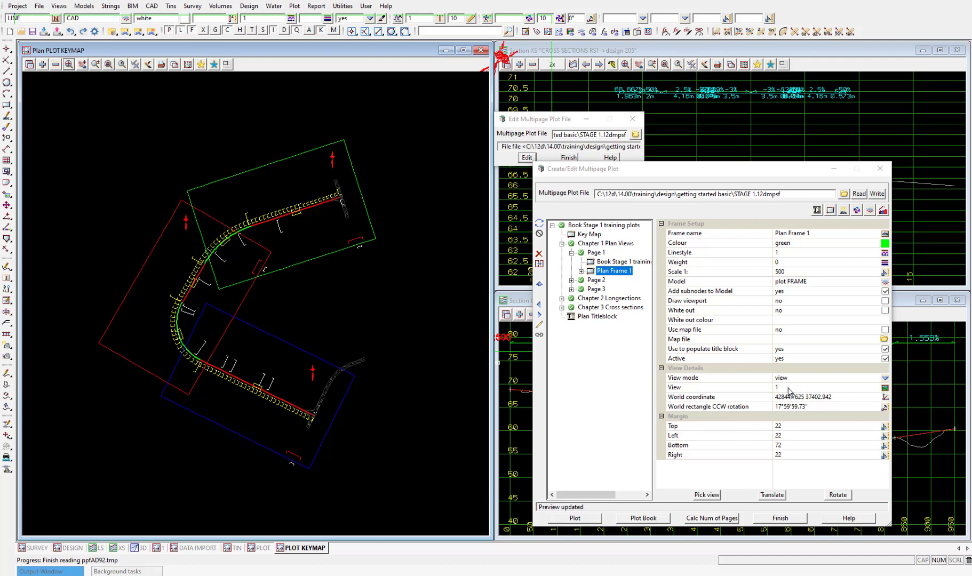
{"action": "left_click", "coordinate": [885, 292]}
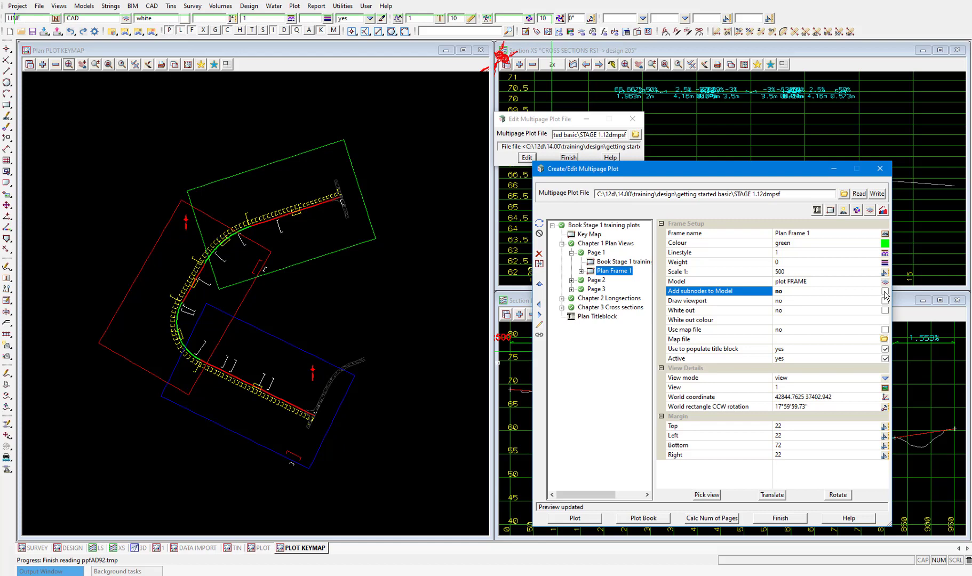
{"action": "left_click", "coordinate": [572, 280]}
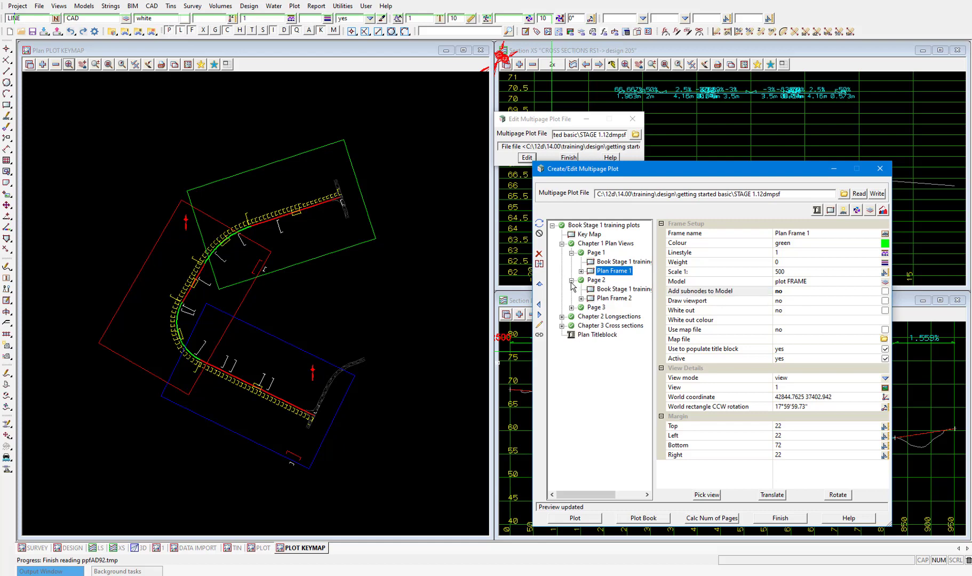
{"action": "left_click", "coordinate": [613, 298]}
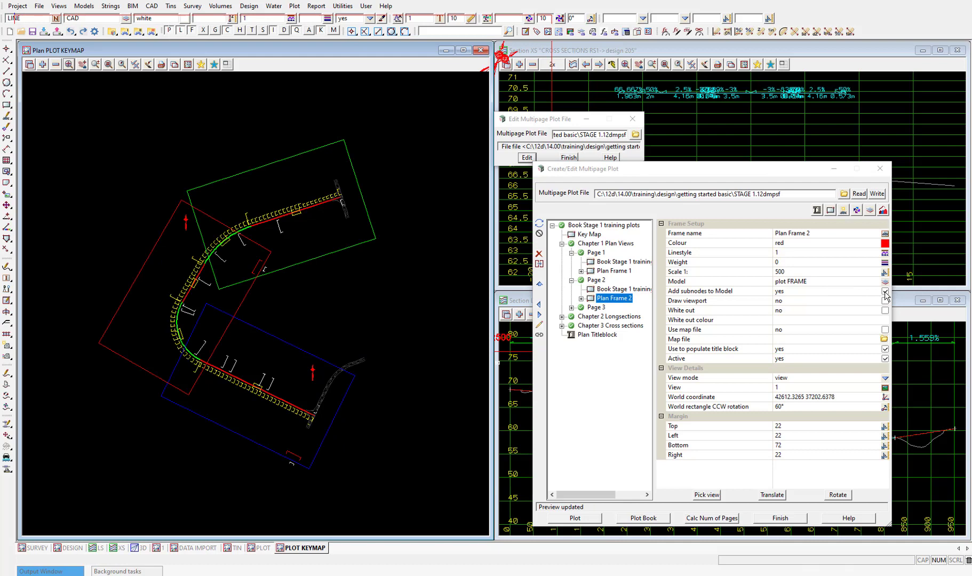
{"action": "left_click", "coordinate": [885, 291]}
{"action": "left_click", "coordinate": [571, 308]}
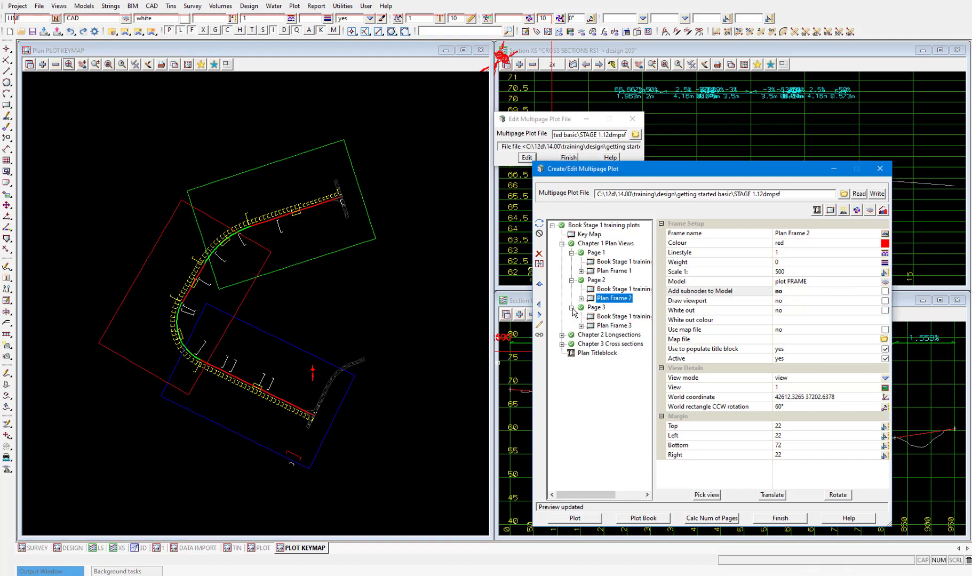
{"action": "left_click", "coordinate": [613, 325]}
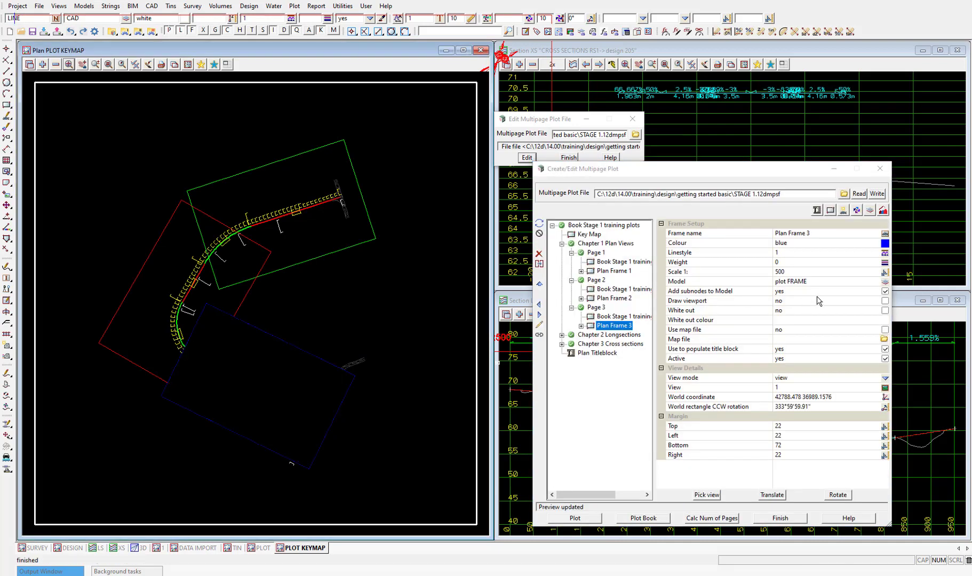
{"action": "left_click", "coordinate": [885, 292]}
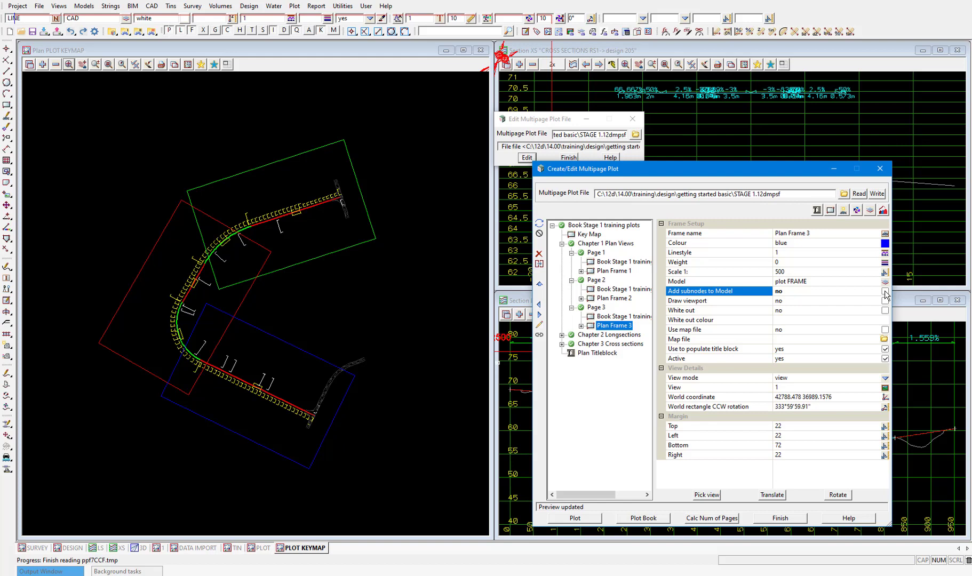
Step: Select Chapter 1 Plan Views in the book tree and plot it to PDF
{"action": "left_click", "coordinate": [606, 245]}
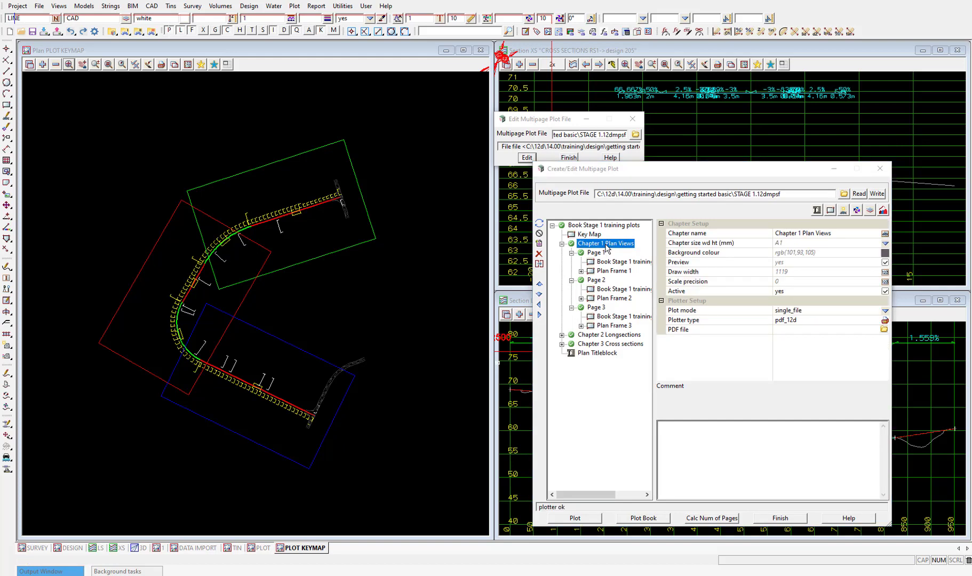
{"action": "left_click", "coordinate": [585, 520]}
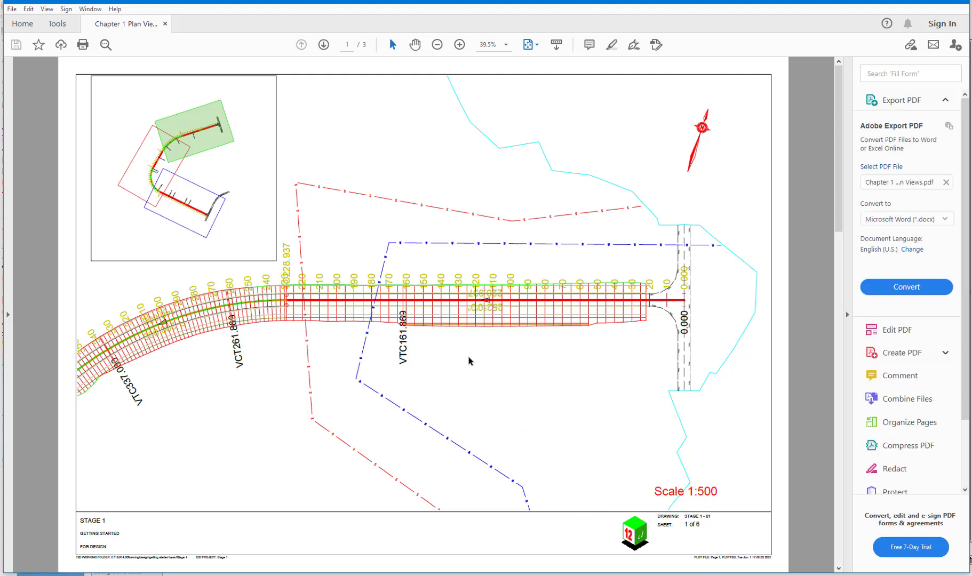
Step: Review PDF pages 2 and 3, then close Acrobat Reader
{"action": "scroll", "coordinate": [469, 361], "scroll_direction": "down", "scroll_amount": 2}
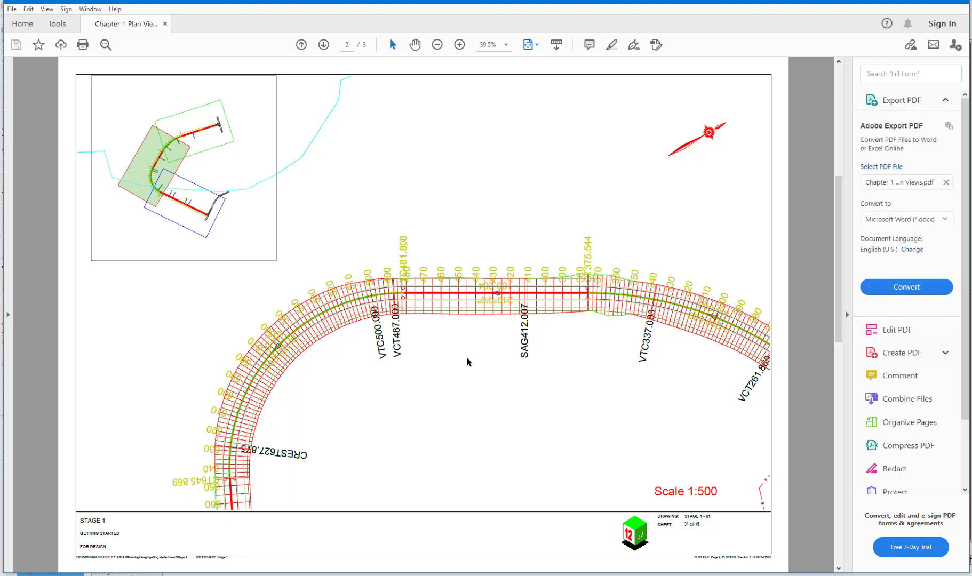
{"action": "scroll", "coordinate": [467, 362], "scroll_direction": "down", "scroll_amount": 2}
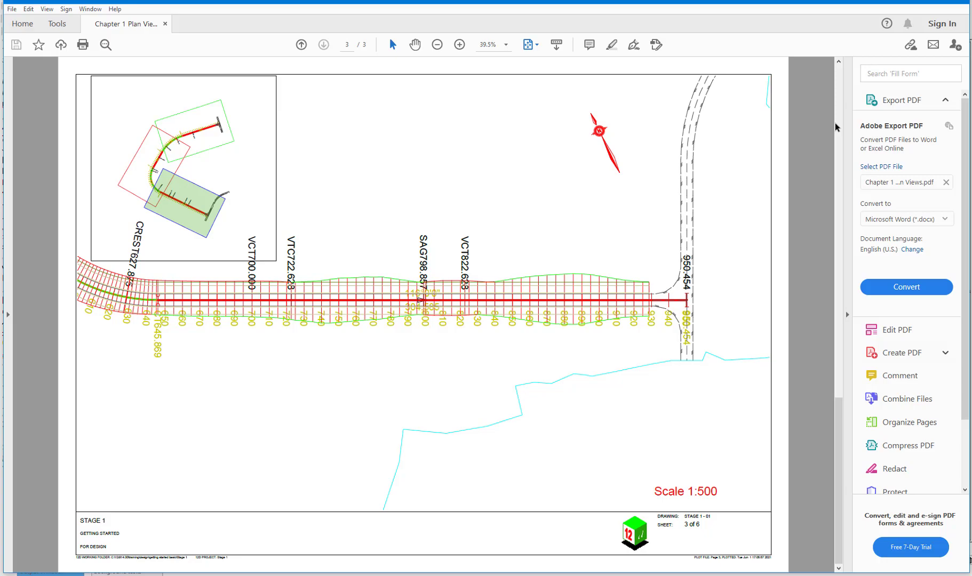
{"action": "left_click", "coordinate": [951, 1]}
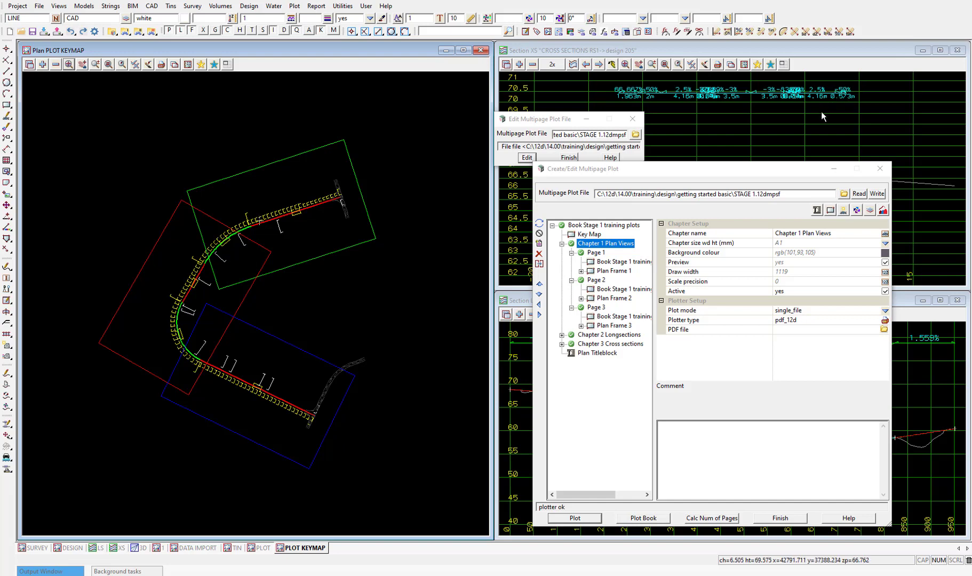
Step: Expand Chapter 2 Longsections to show its multi long sections entry using TRAINING LONG SECTION.lplotppf
{"action": "left_click", "coordinate": [561, 335]}
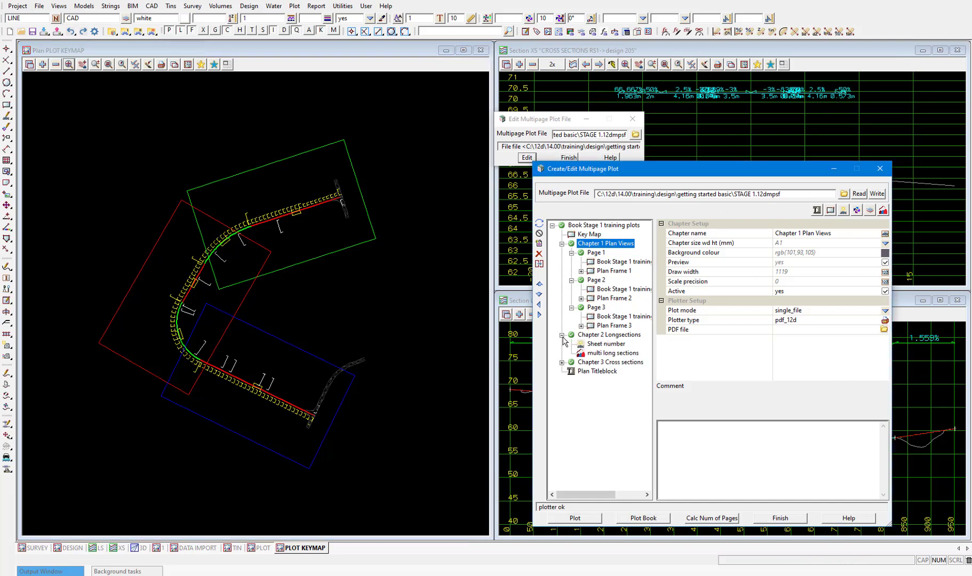
{"action": "left_click", "coordinate": [612, 355]}
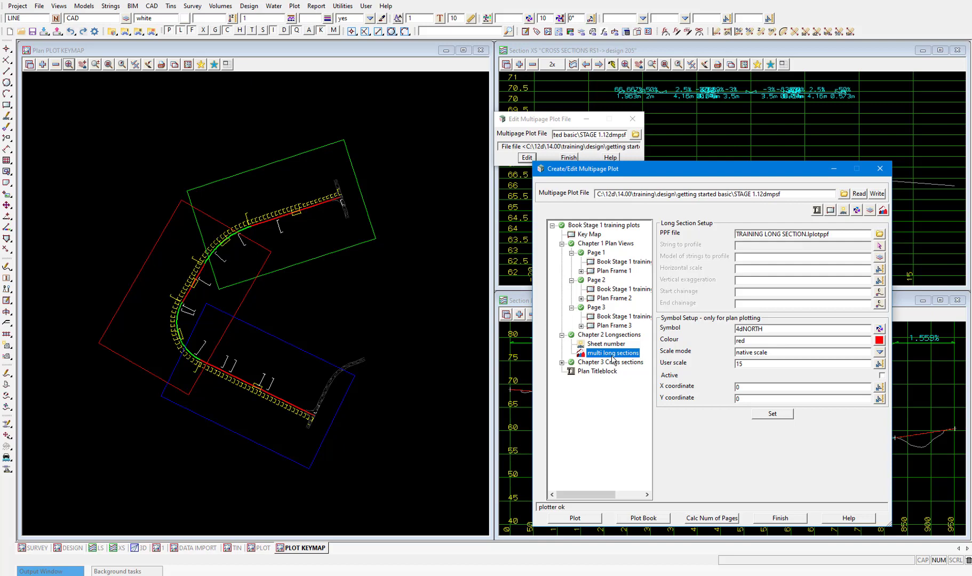
Step: Switch the multi long sections PPF file to [User Lib] Getting Started Long.lplotppf and set it
{"action": "left_click", "coordinate": [563, 363]}
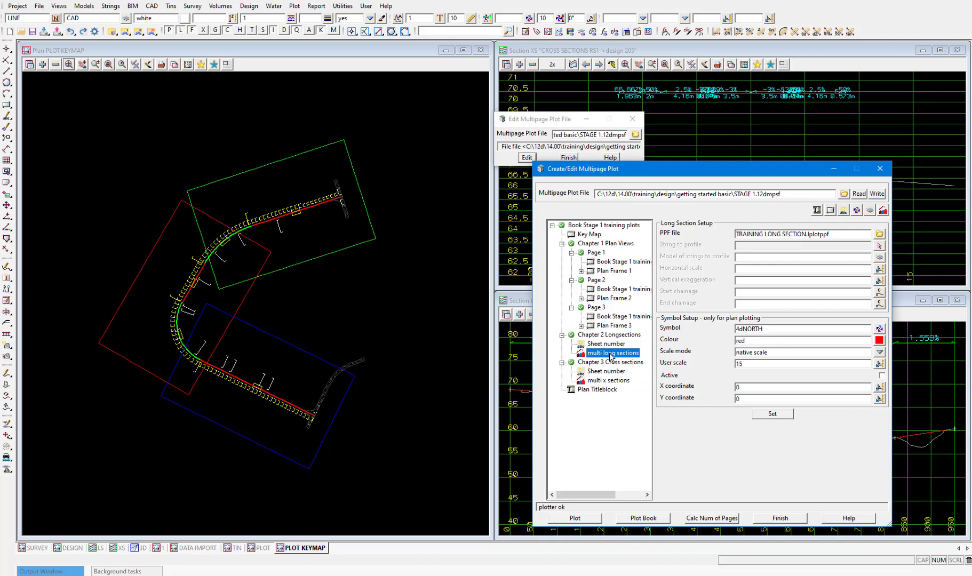
{"action": "left_click", "coordinate": [879, 235]}
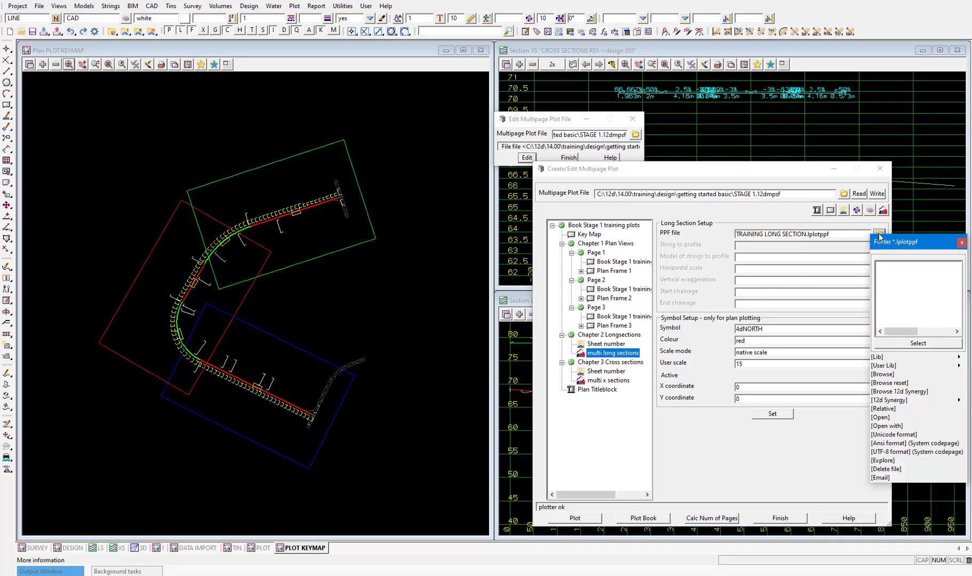
{"action": "left_click", "coordinate": [960, 366]}
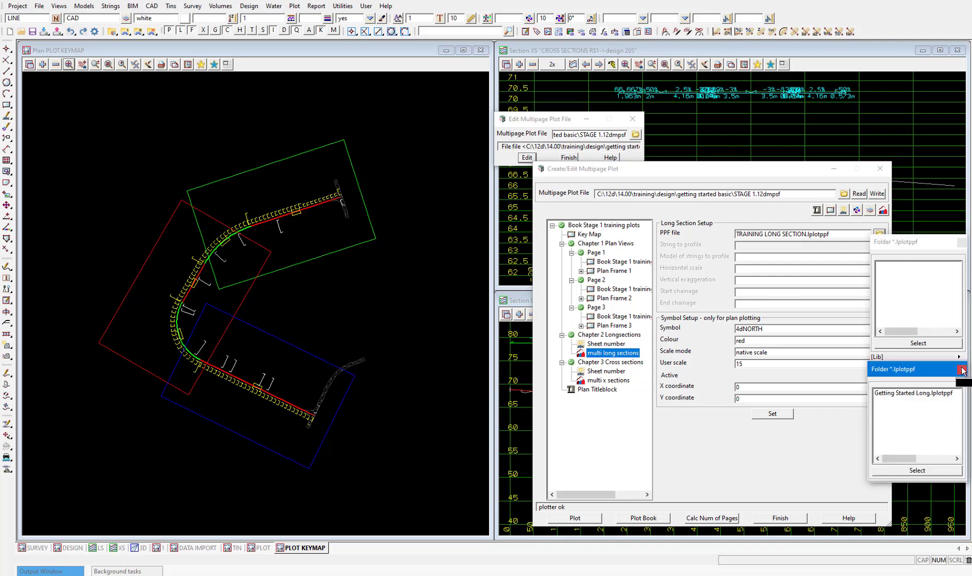
{"action": "double_click", "coordinate": [936, 394]}
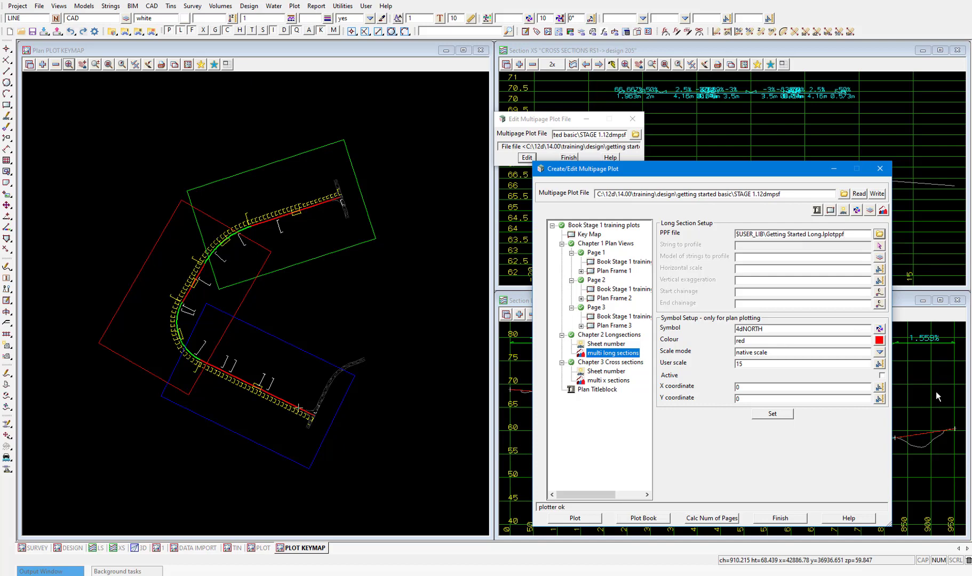
{"action": "left_click", "coordinate": [771, 414]}
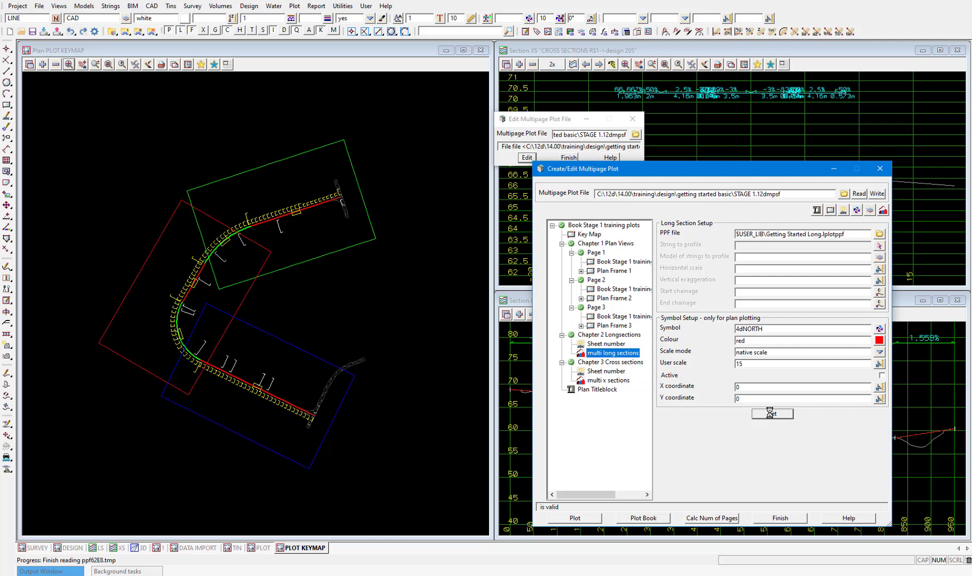
Step: Give multi x sections the [User Lib] Getting Started Cross.xplotppf parameter file and set it
{"action": "left_click", "coordinate": [602, 382]}
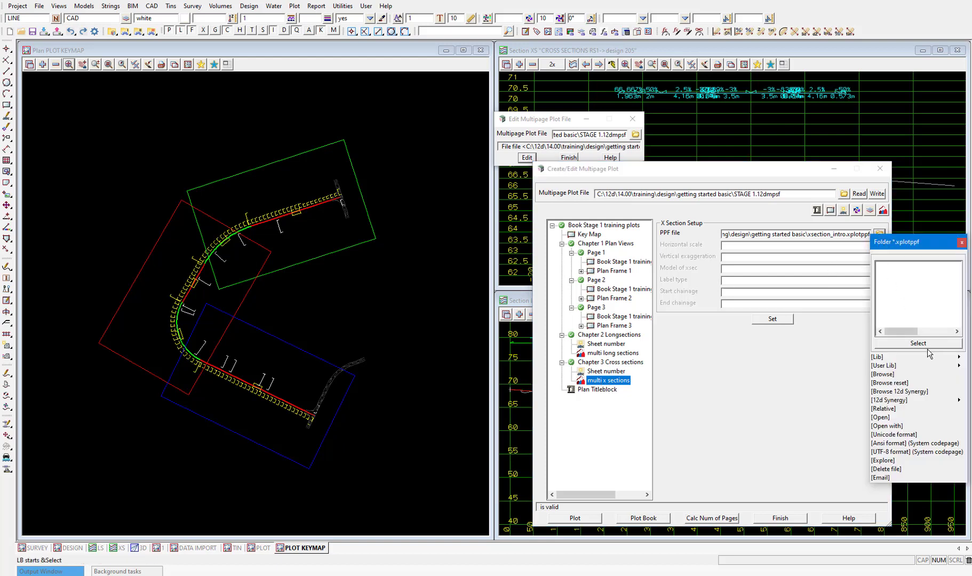
{"action": "left_click", "coordinate": [961, 366]}
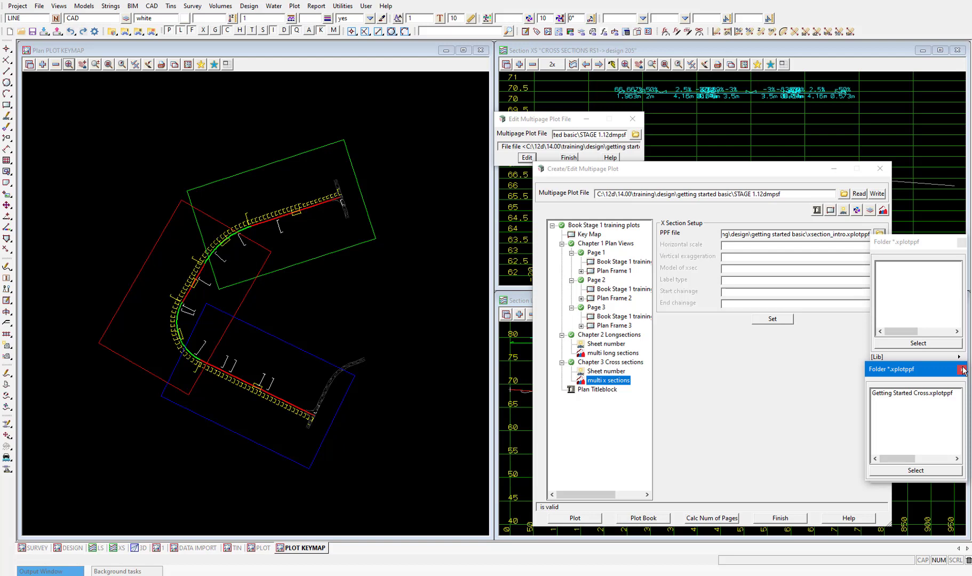
{"action": "left_click", "coordinate": [925, 393]}
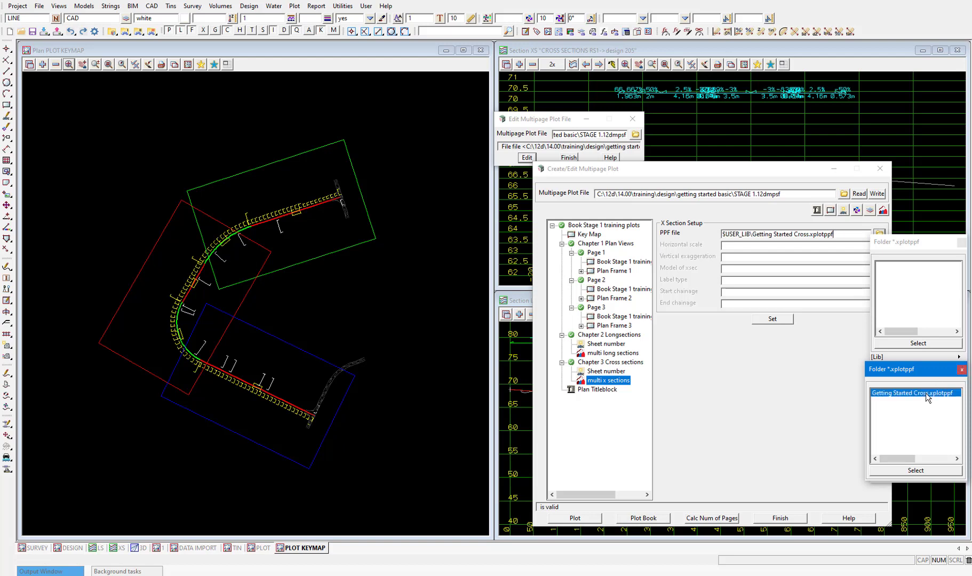
{"action": "left_click", "coordinate": [926, 392]}
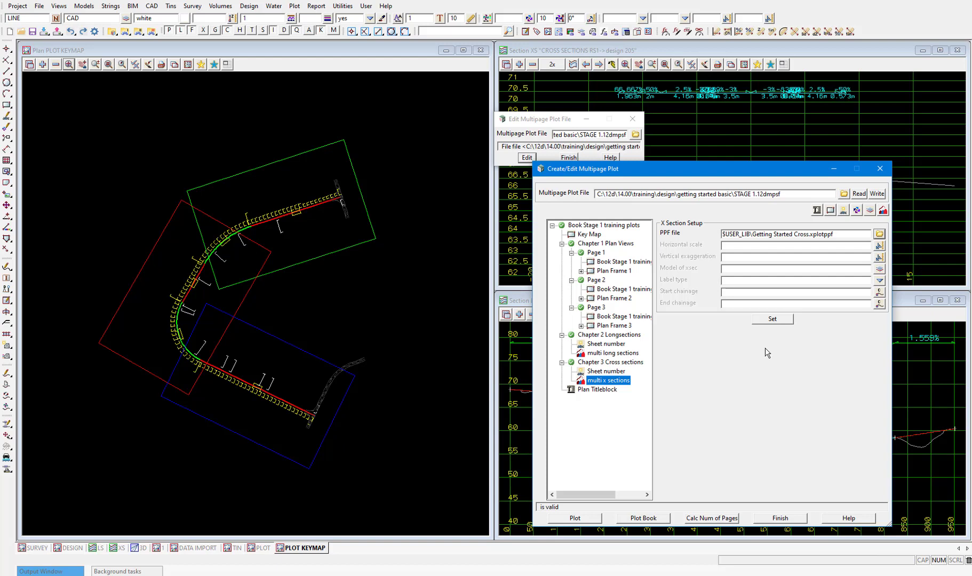
{"action": "left_click", "coordinate": [774, 320]}
Step: Plot the whole Book Stage 1 training plots to Stage 1.pdf from the root node
{"action": "left_click", "coordinate": [585, 227]}
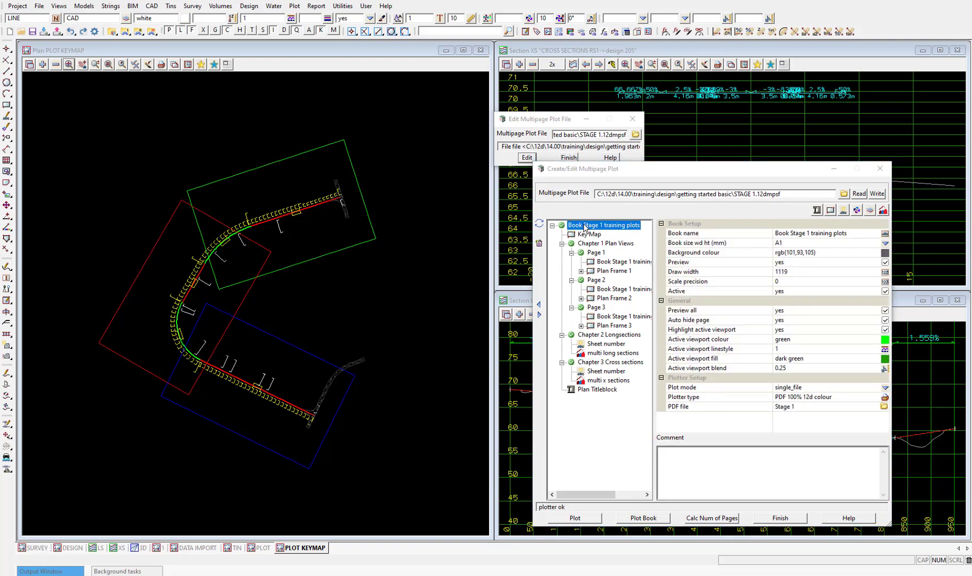
{"action": "left_click", "coordinate": [579, 521]}
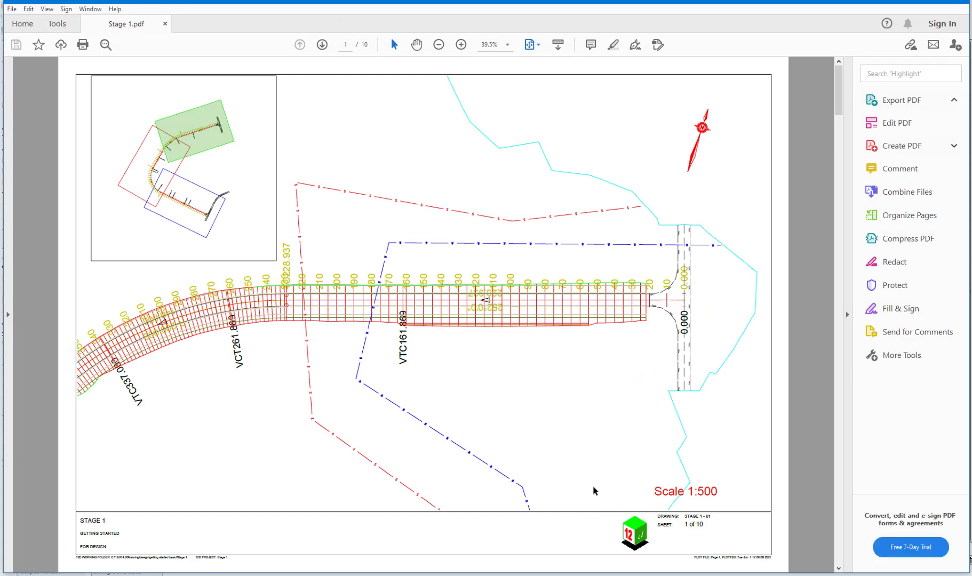
Step: Scroll through Stage 1.pdf from sheet 1 to the sheet 10 cross sections
{"action": "scroll", "coordinate": [598, 449], "scroll_direction": "down", "scroll_amount": 1}
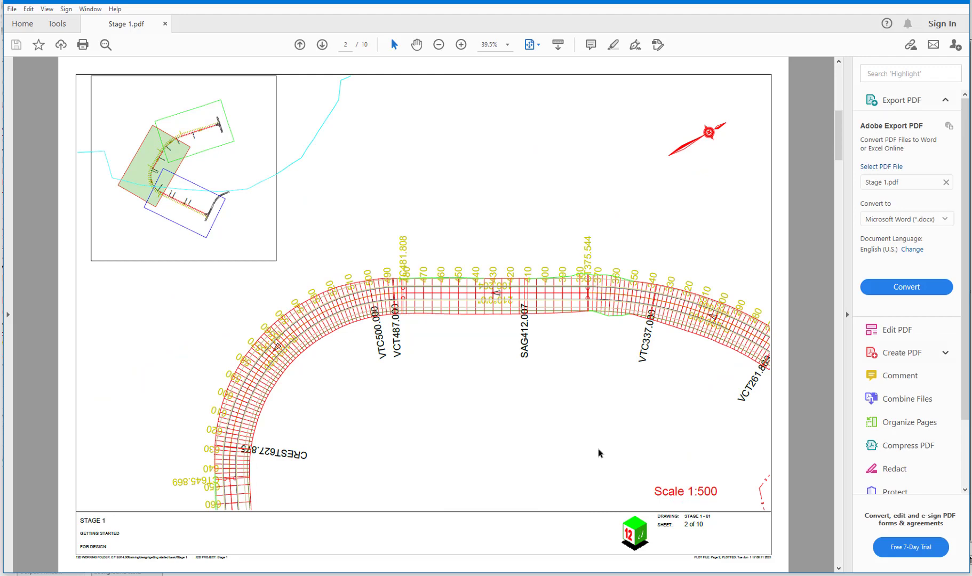
{"action": "scroll", "coordinate": [598, 453], "scroll_direction": "down", "scroll_amount": 1}
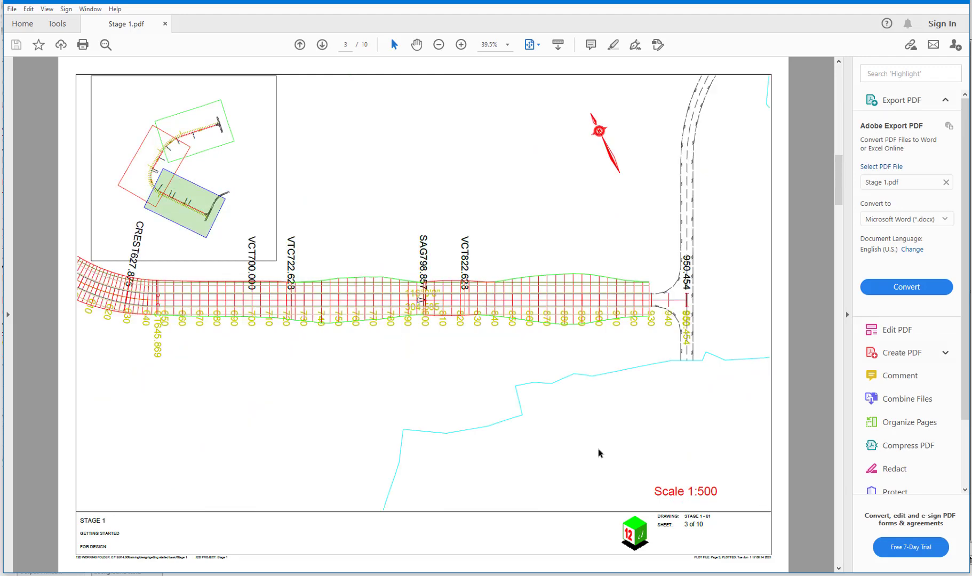
{"action": "scroll", "coordinate": [599, 453], "scroll_direction": "down", "scroll_amount": 1}
{"action": "scroll", "coordinate": [599, 453], "scroll_direction": "down", "scroll_amount": 1}
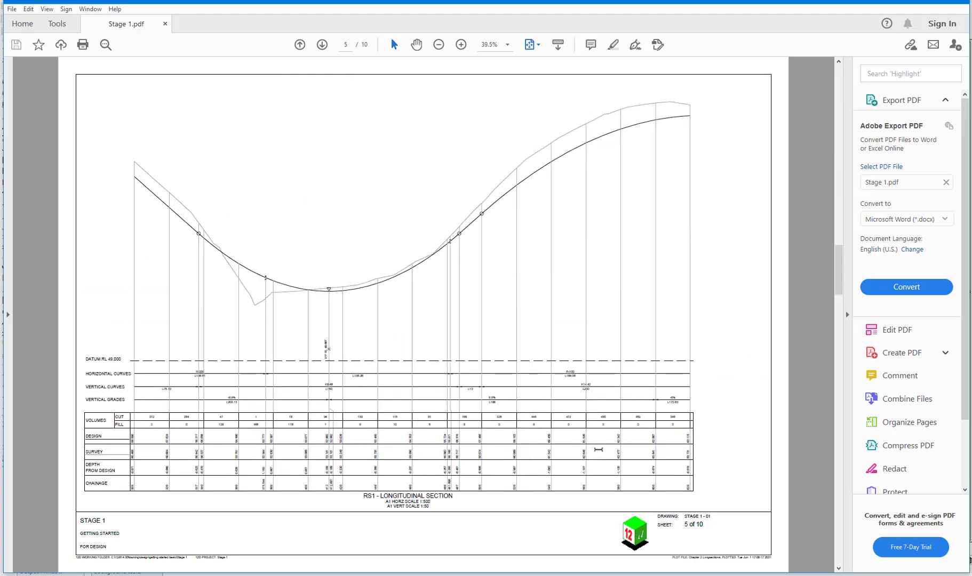
{"action": "scroll", "coordinate": [599, 451], "scroll_direction": "down", "scroll_amount": 1}
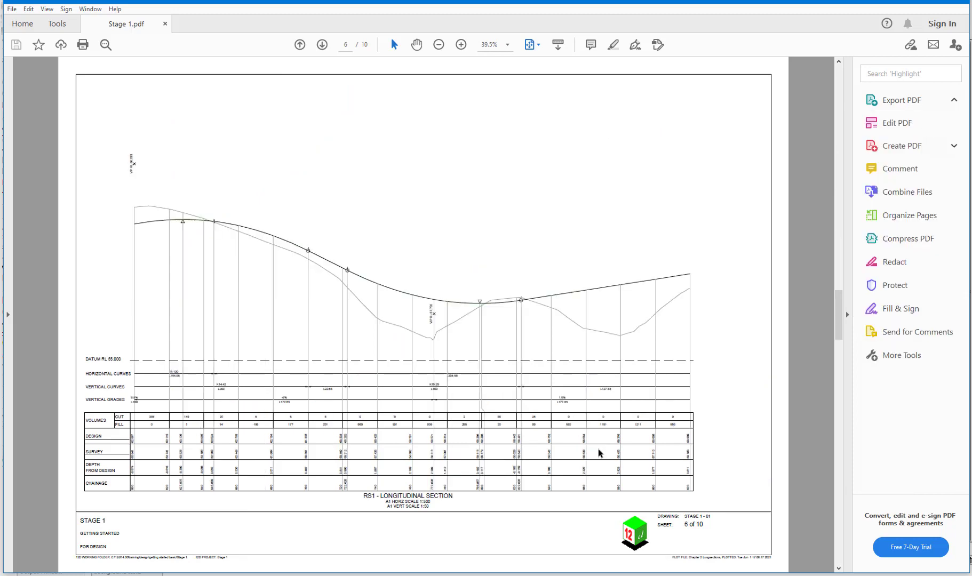
{"action": "scroll", "coordinate": [599, 453], "scroll_direction": "down", "scroll_amount": 1}
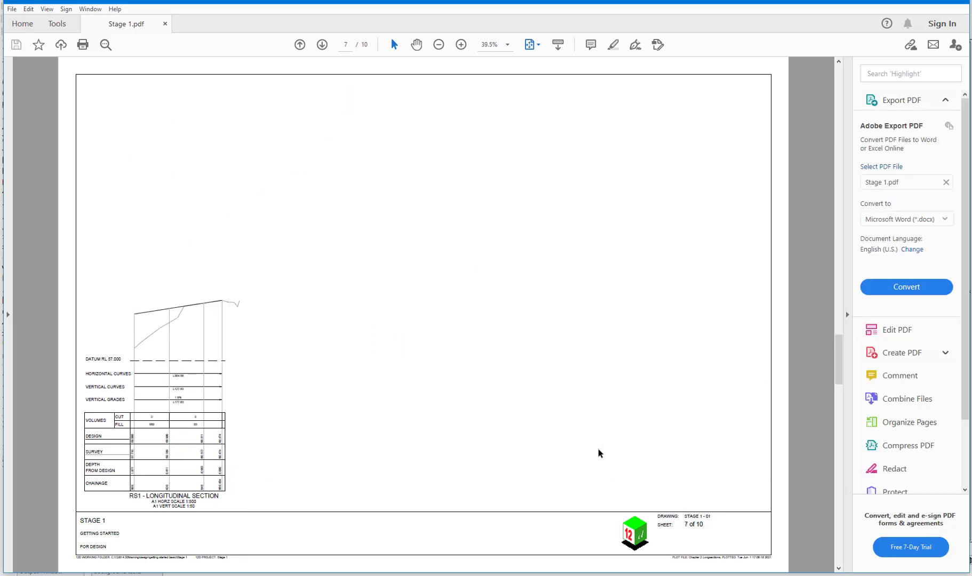
{"action": "scroll", "coordinate": [599, 453], "scroll_direction": "down", "scroll_amount": 1}
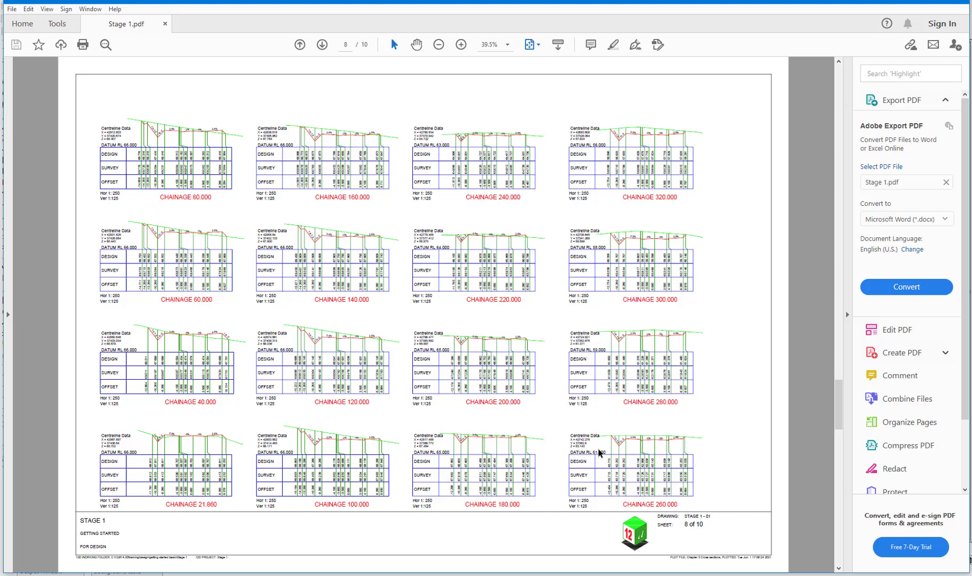
{"action": "scroll", "coordinate": [599, 453], "scroll_direction": "down", "scroll_amount": 1}
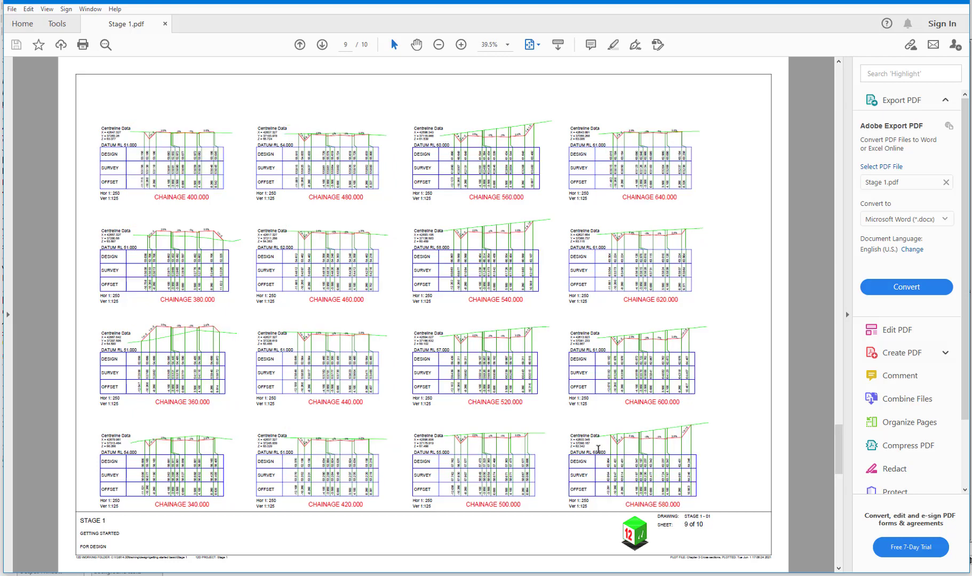
{"action": "scroll", "coordinate": [599, 450], "scroll_direction": "down", "scroll_amount": 1}
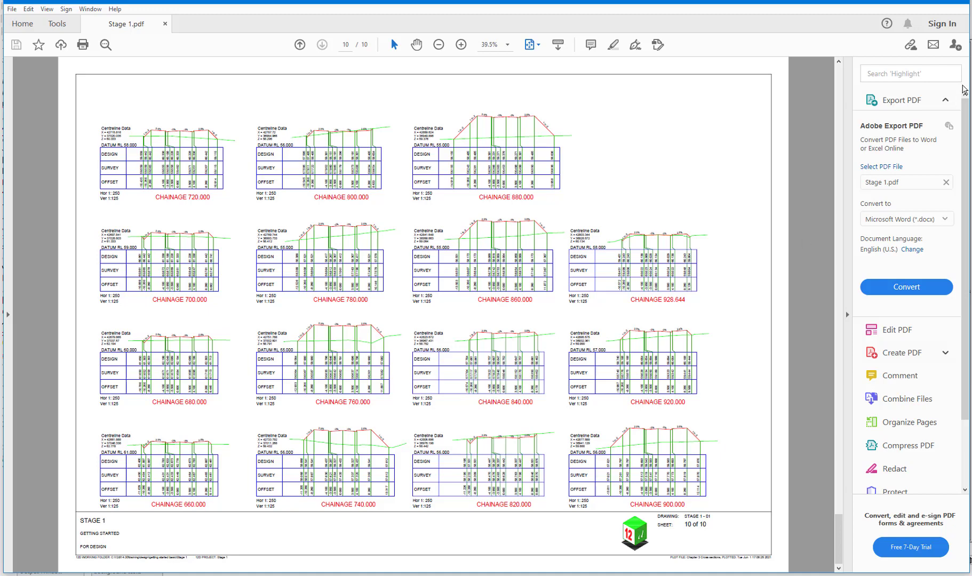
Step: Close the PDF and set the multipage plot file to user_lib\Getting Started Multipage
{"action": "left_click", "coordinate": [960, 4]}
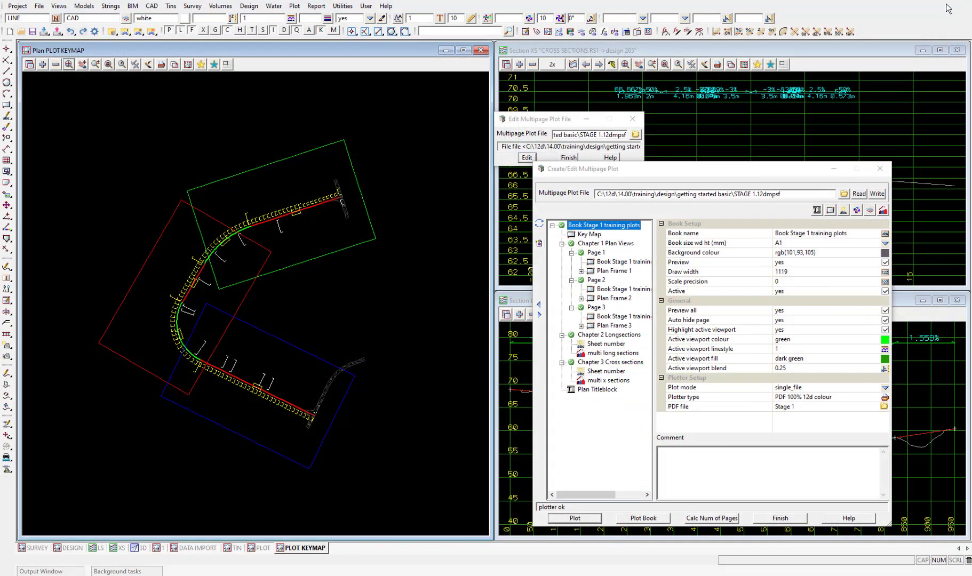
{"action": "left_click", "coordinate": [754, 168]}
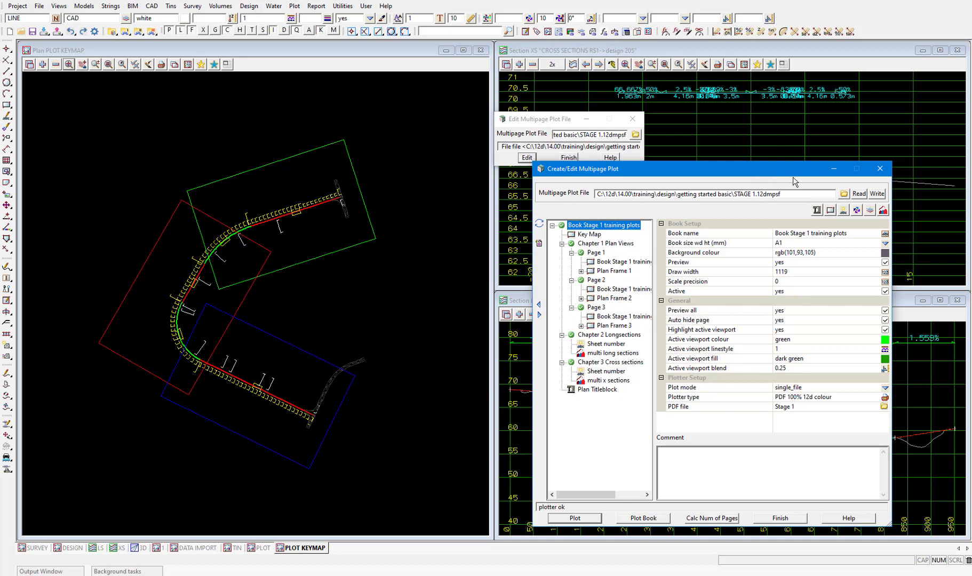
{"action": "left_click", "coordinate": [844, 194]}
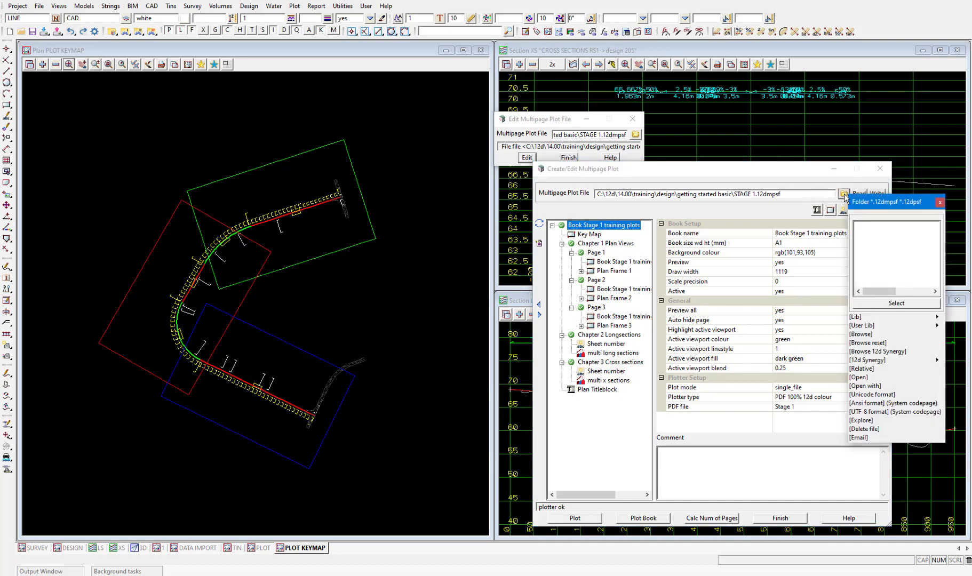
{"action": "key", "text": "Escape"}
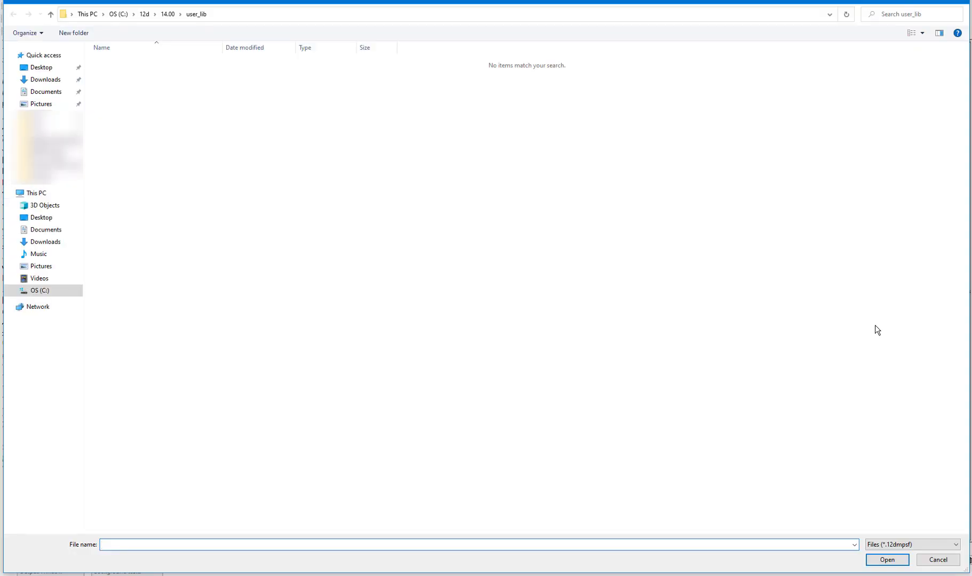
{"action": "type", "text": "Getting"}
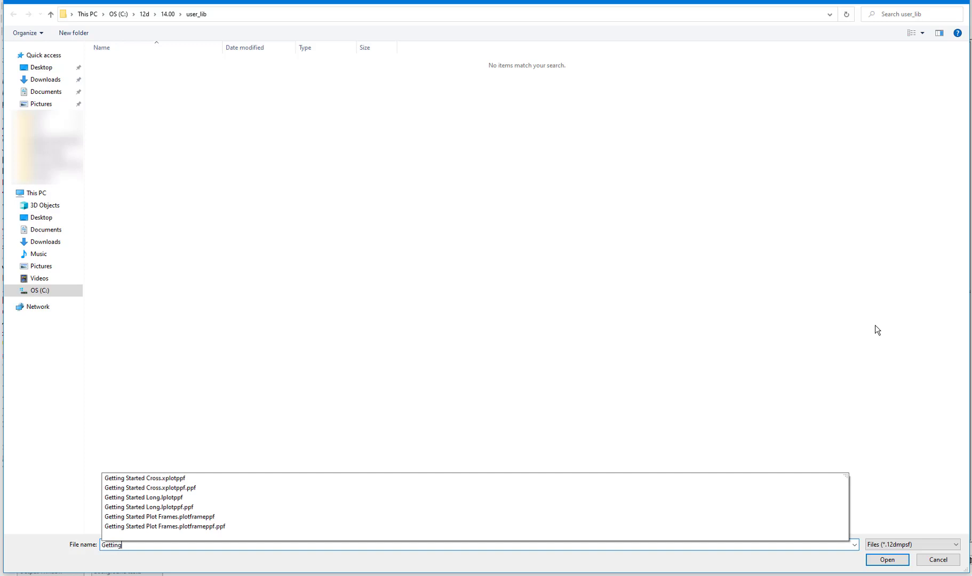
{"action": "type", "text": " Started Mul"}
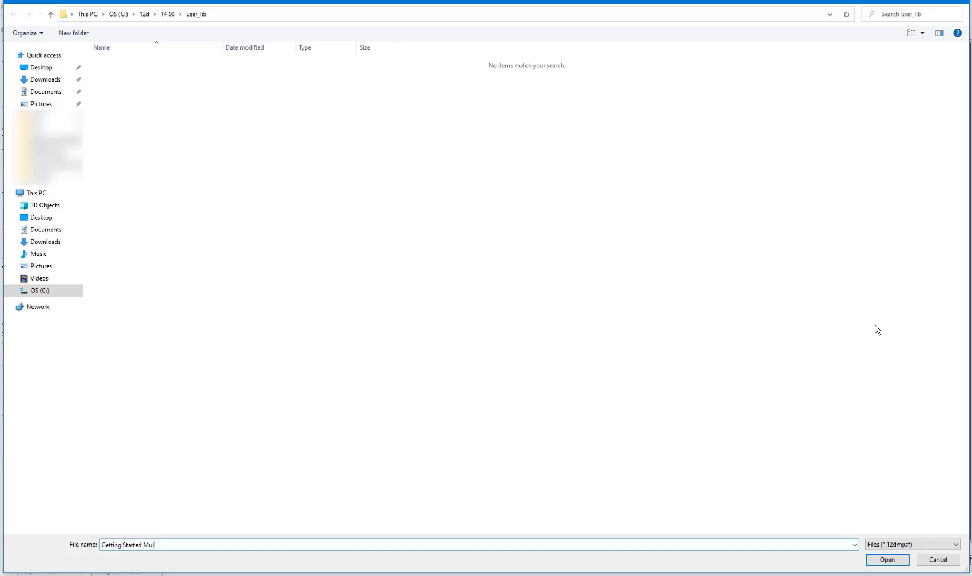
{"action": "type", "text": "tipage"}
{"action": "left_click", "coordinate": [888, 560]}
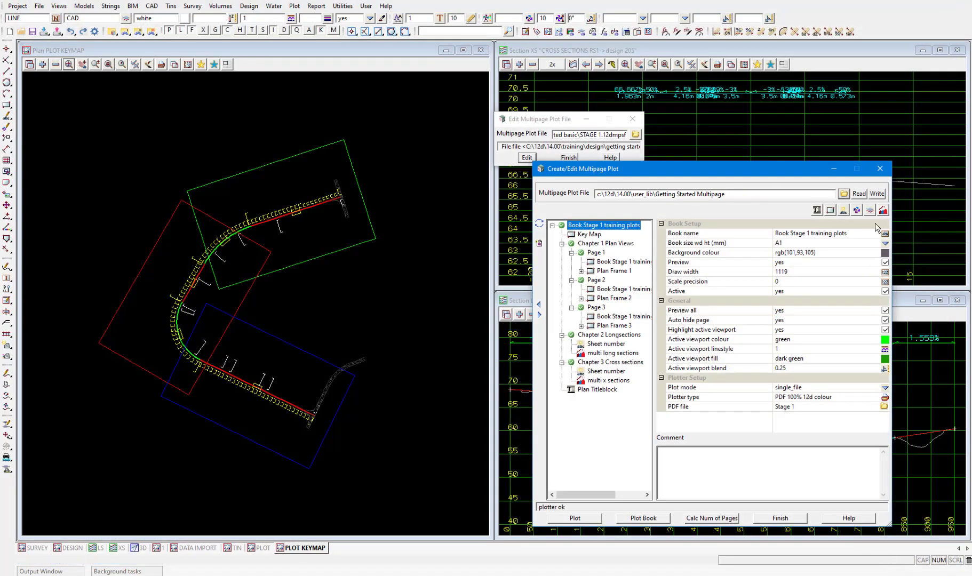
Step: Write the plot book setup to Getting Started Multipage.12dmpsf
{"action": "left_click", "coordinate": [877, 194]}
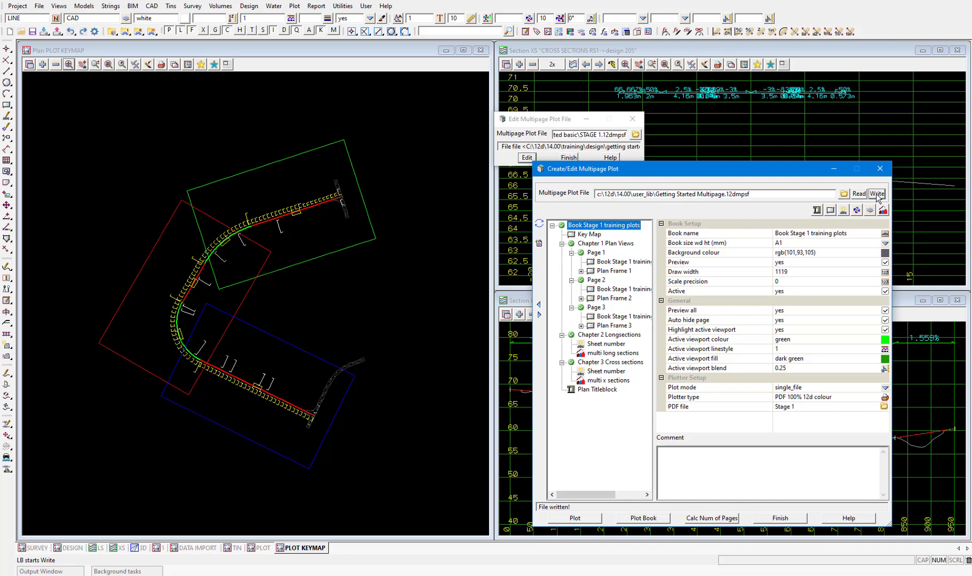